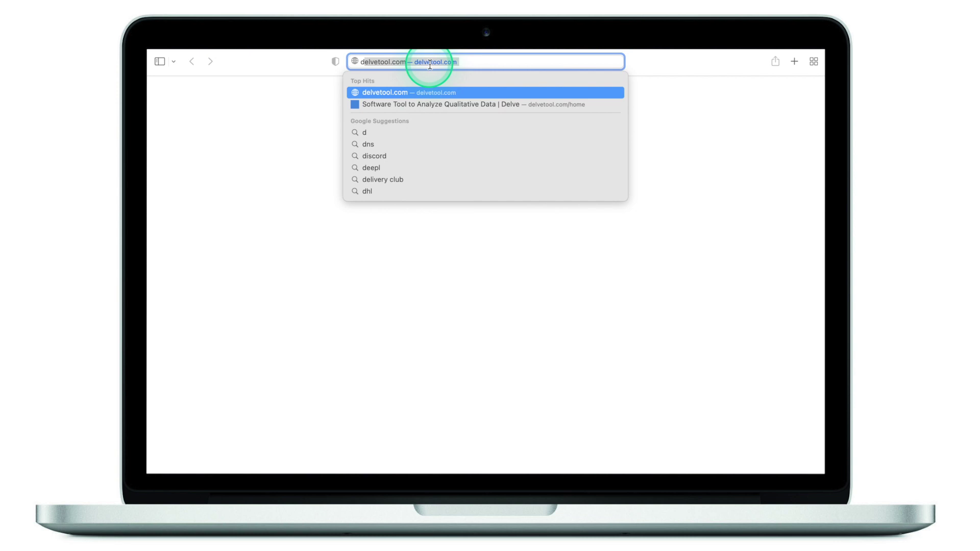
Step: Go to delvetool.com in Safari and open the suggested Delve site
key(Return)
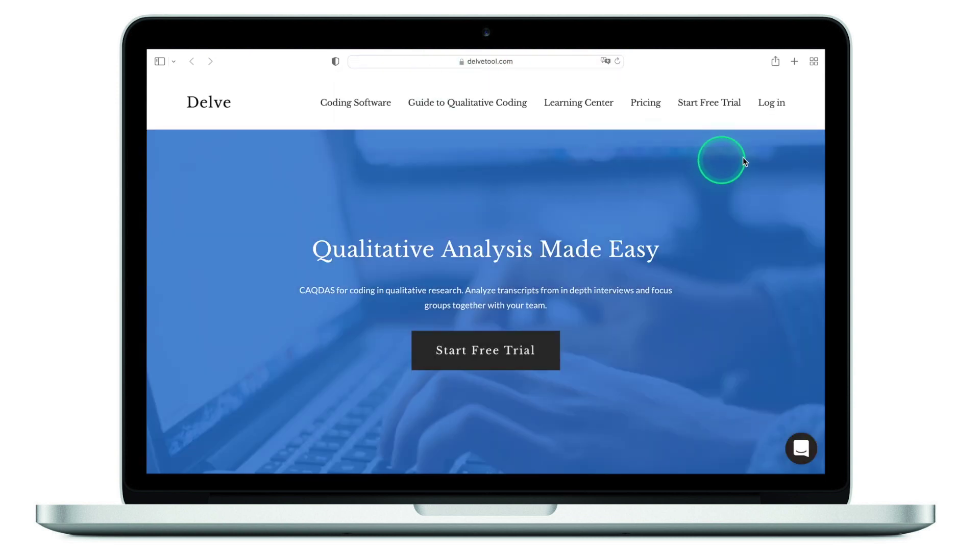
Step: Log in to Delve and rename the Untitled Project to 'YouTube Research'
click(771, 104)
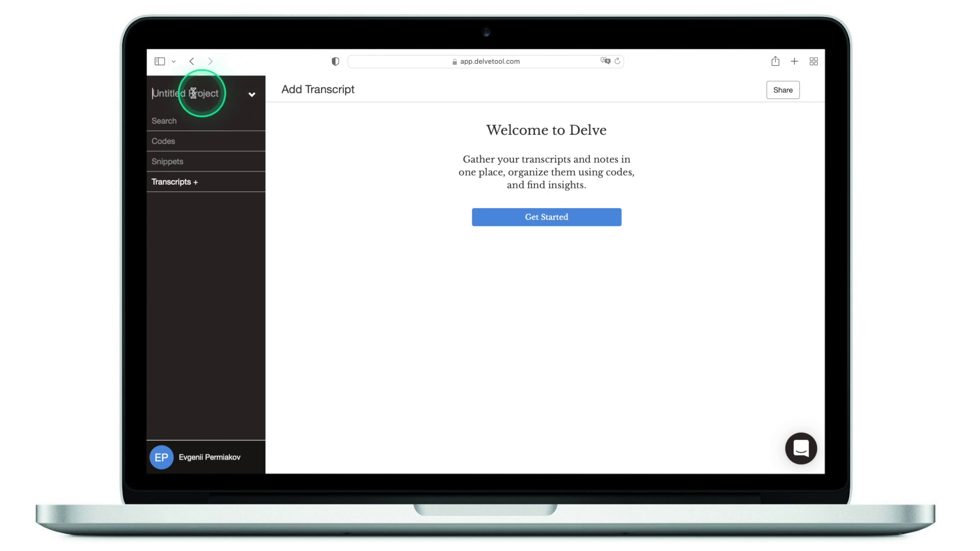
click(162, 94)
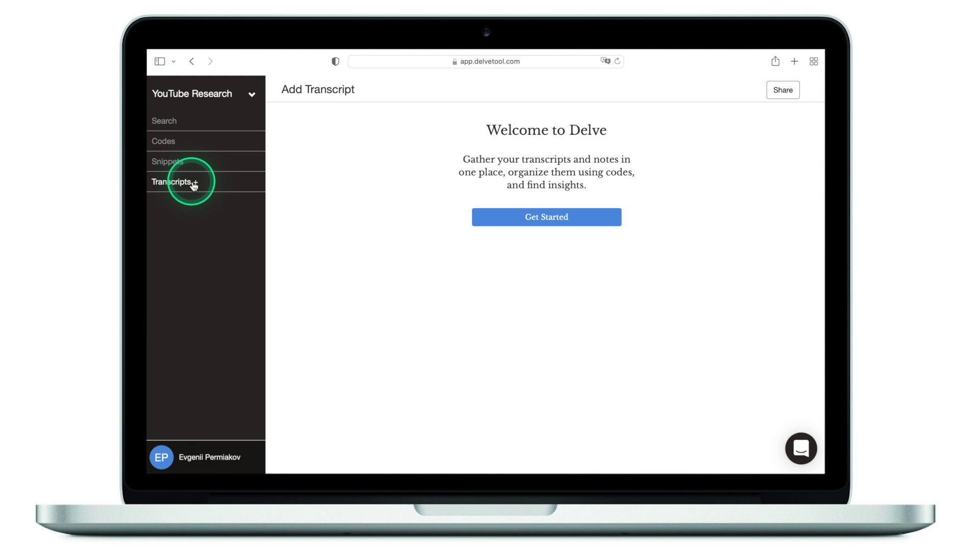
Step: Use Get Started on the Welcome to Delve screen to bring up the Add Transcript form
click(553, 223)
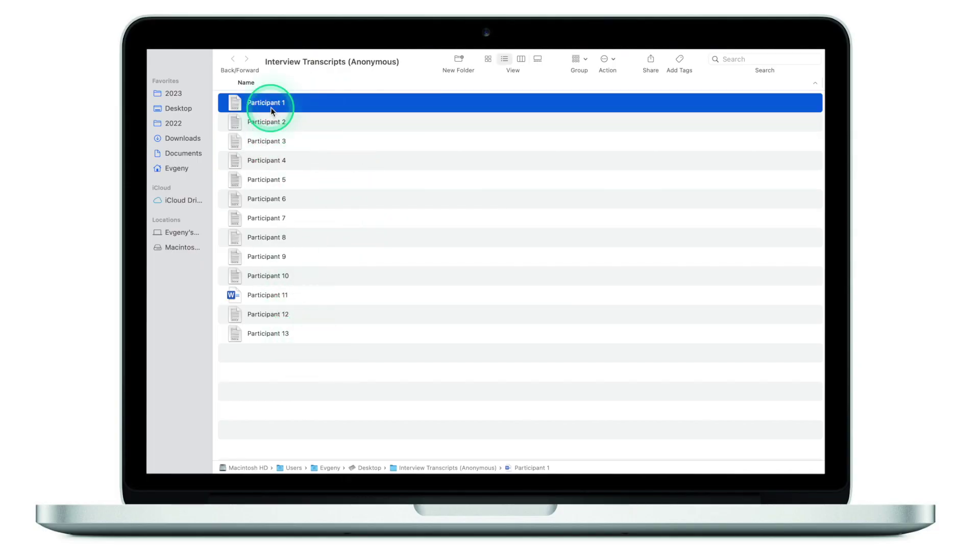
Step: Drag Participant 1 from Finder onto Delve's Add Text drop area to import it
drag(271, 109, 415, 251)
key(ctrl+Right)
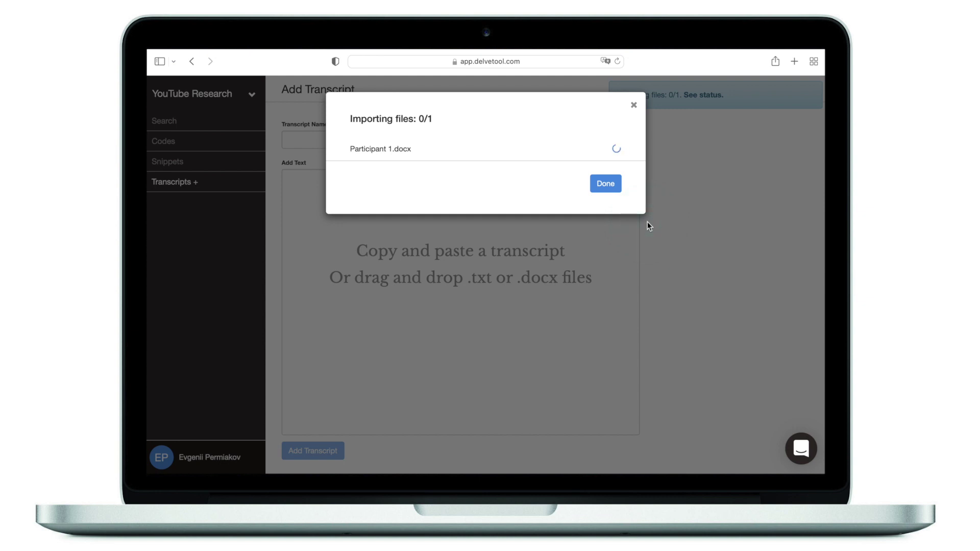
Step: Finish the Participant 1.docx import, then drag Participants 2–7 from Finder into Delve
click(605, 183)
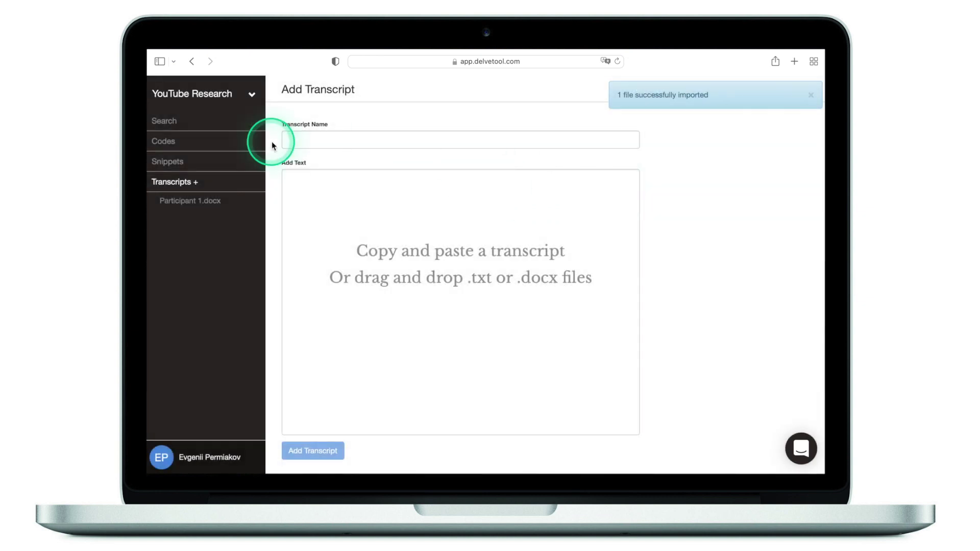
click(204, 205)
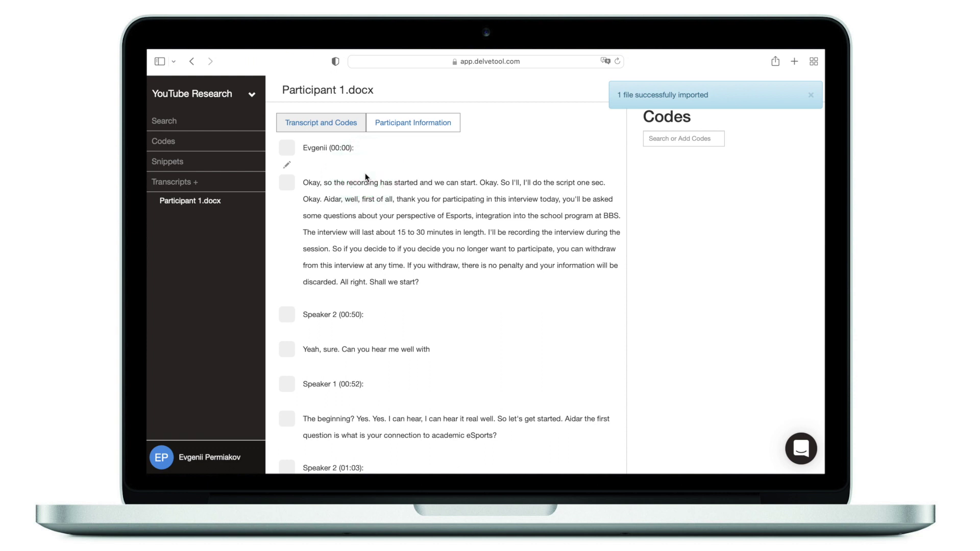
click(181, 182)
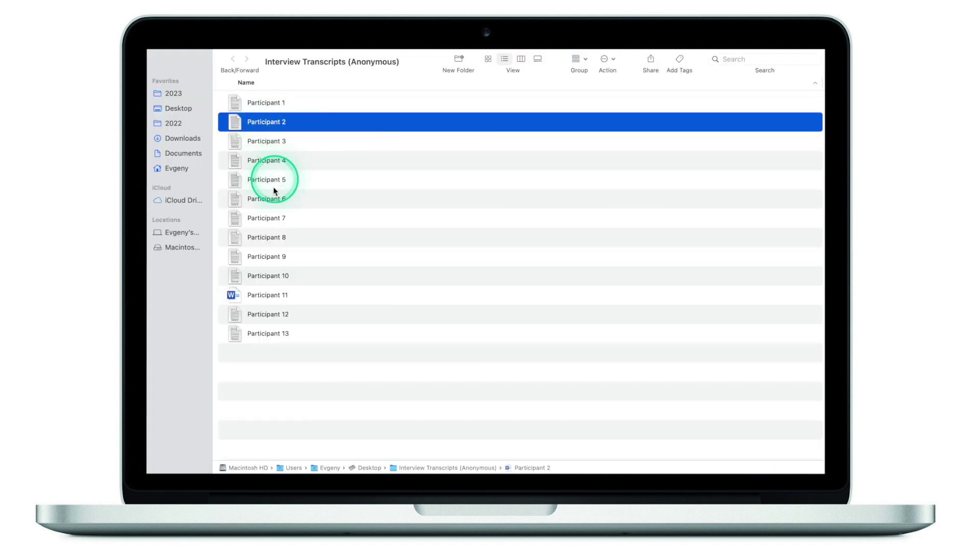
shift+click(267, 218)
drag(277, 123, 322, 141)
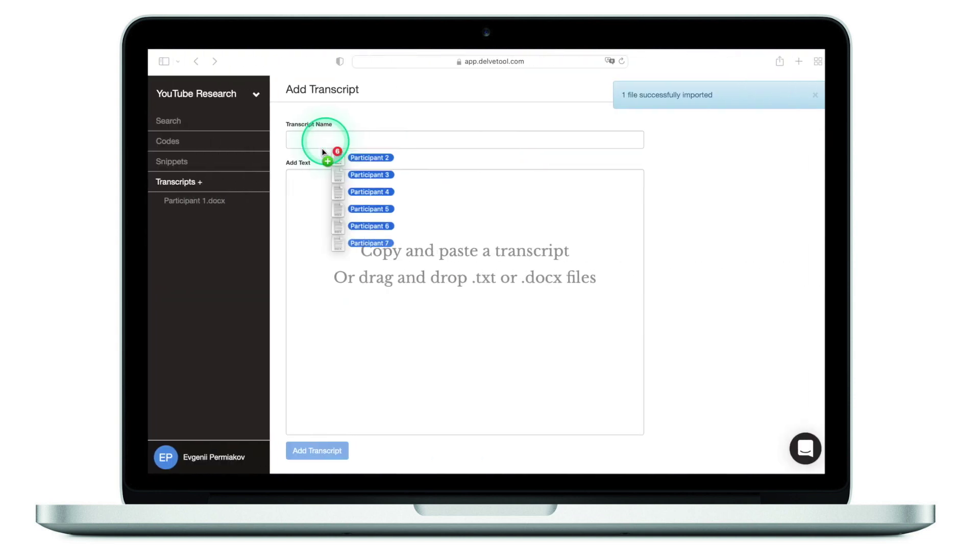
drag(332, 153, 436, 249)
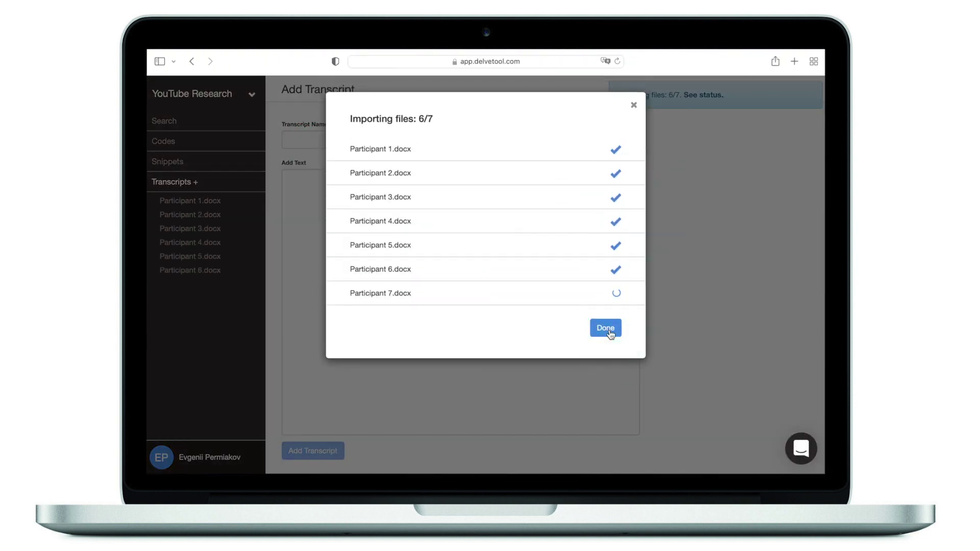
Step: Close the import summary with all seven transcripts listed, then view Participants 1 and 2
click(607, 330)
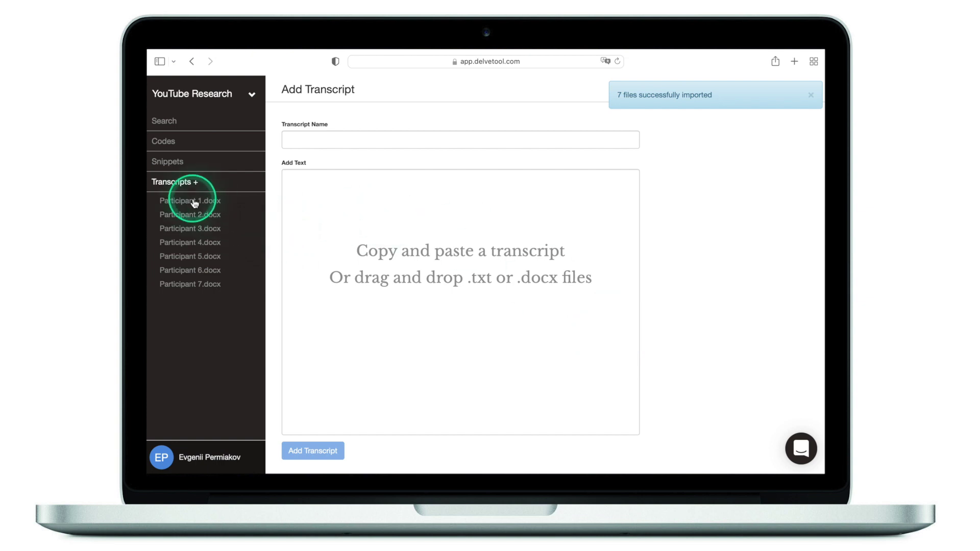
click(193, 203)
click(191, 217)
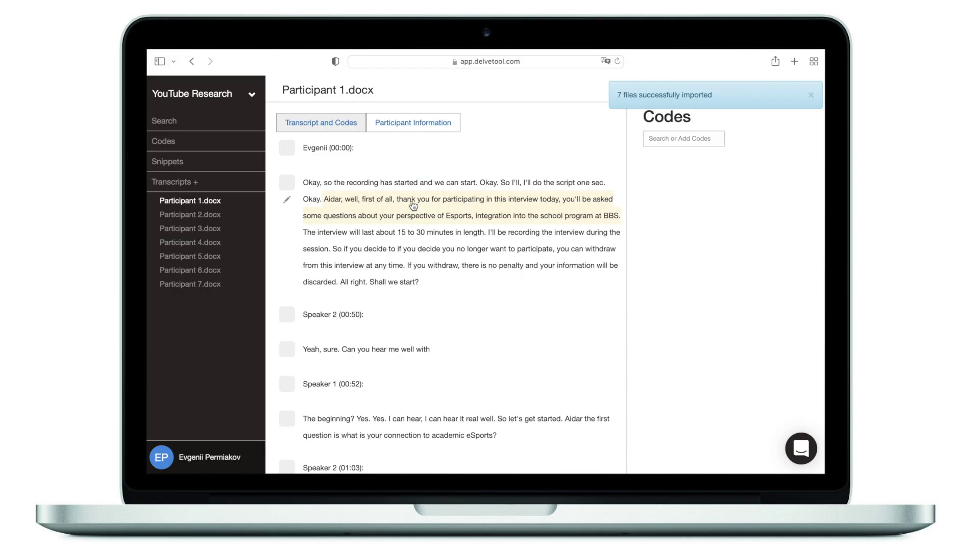
Step: In Participant 1.docx, tag the eSport club manager sentence with a new code 'Different'
click(197, 202)
click(329, 202)
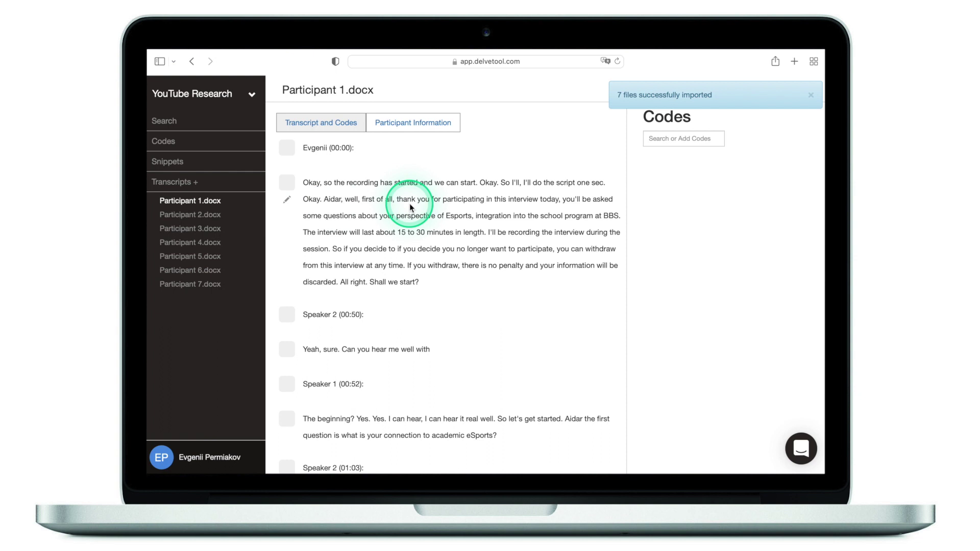
scroll(400, 199, down, 5)
scroll(409, 208, down, 2)
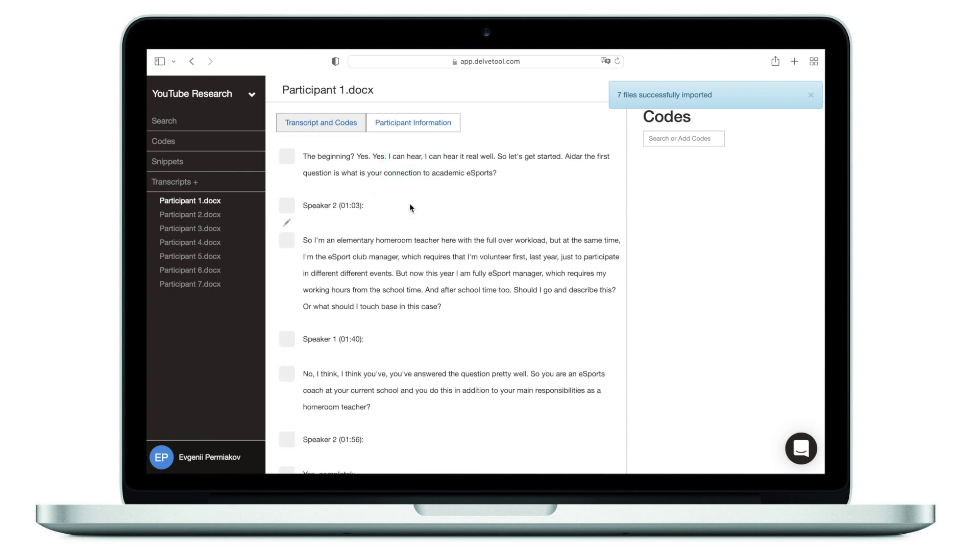
click(426, 220)
drag(427, 222, 396, 276)
click(681, 139)
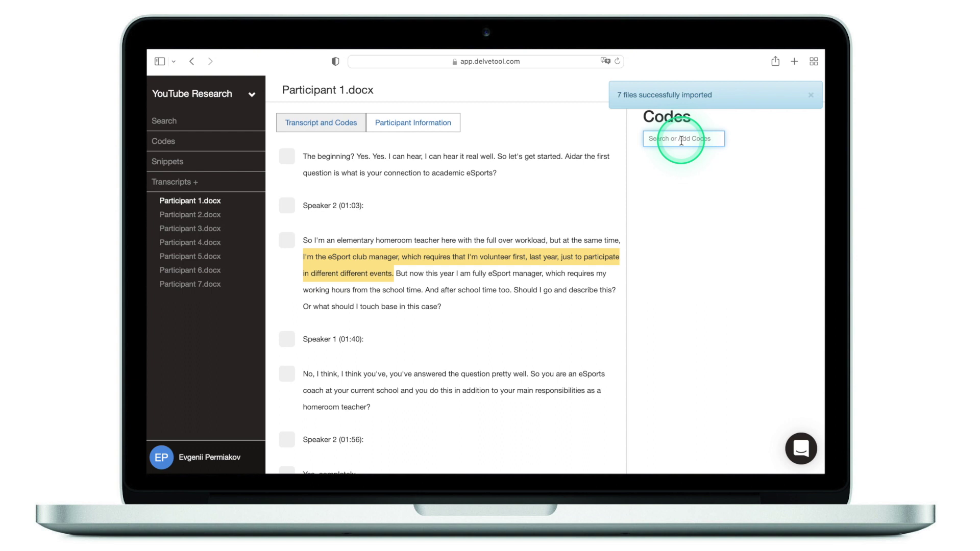
text(Different)
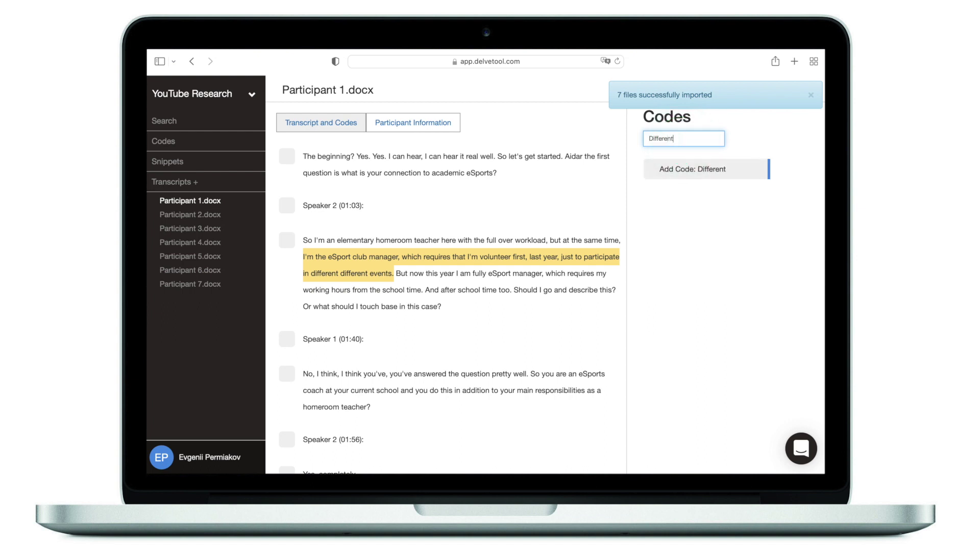
key(Return)
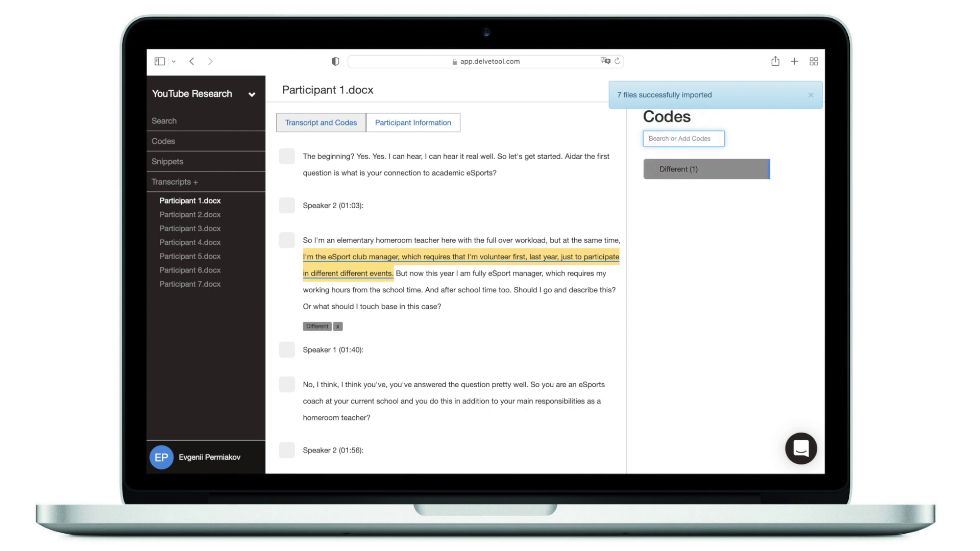
click(705, 205)
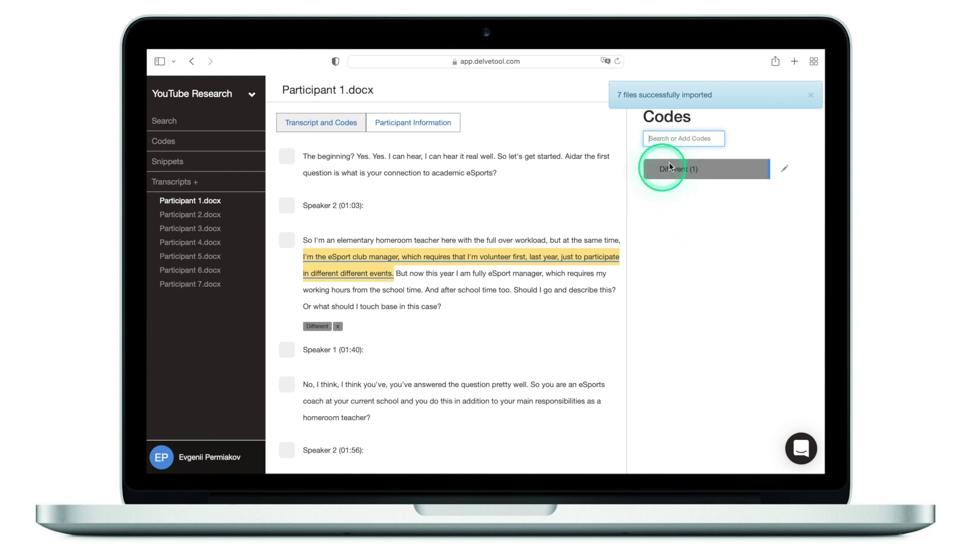
scroll(567, 268, down, 5)
Step: Tag the 'You actually…' gaming-everywhere passage with Different and a new 'Esports' code
scroll(567, 273, down, 5)
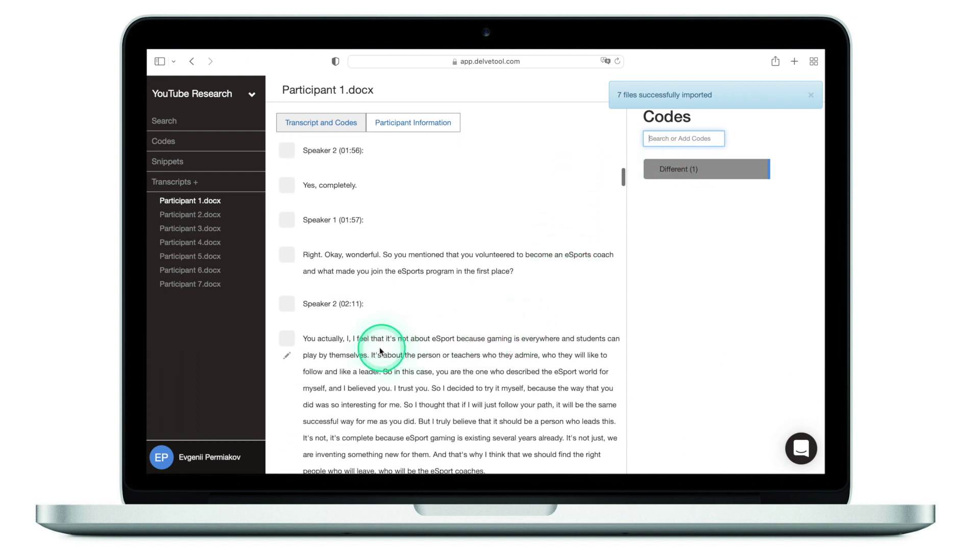
click(372, 344)
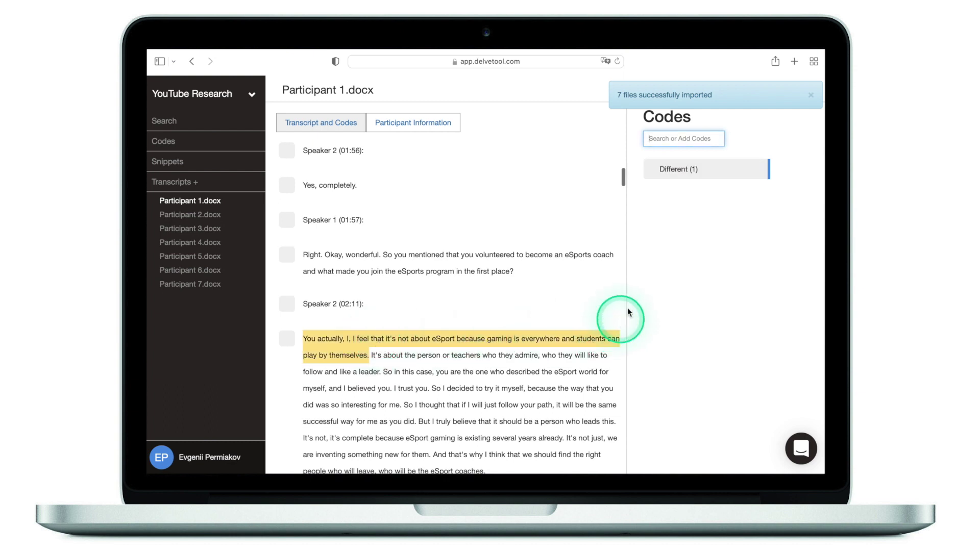
click(688, 174)
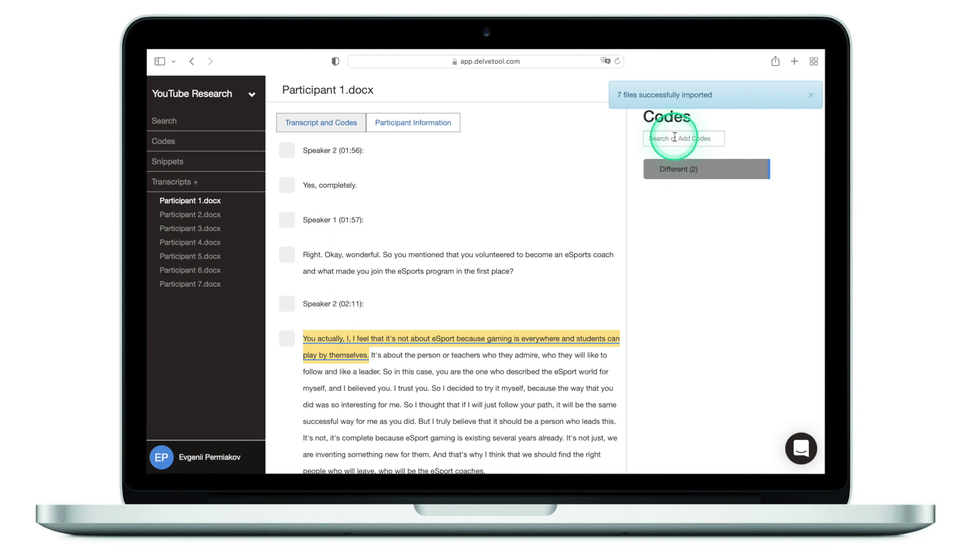
scroll(564, 329, down, 2)
click(675, 137)
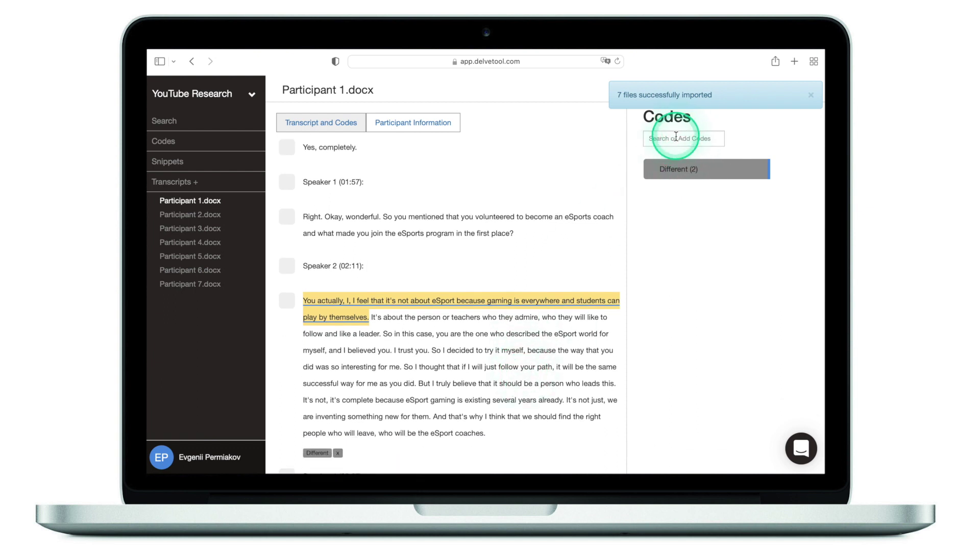
text(Esports)
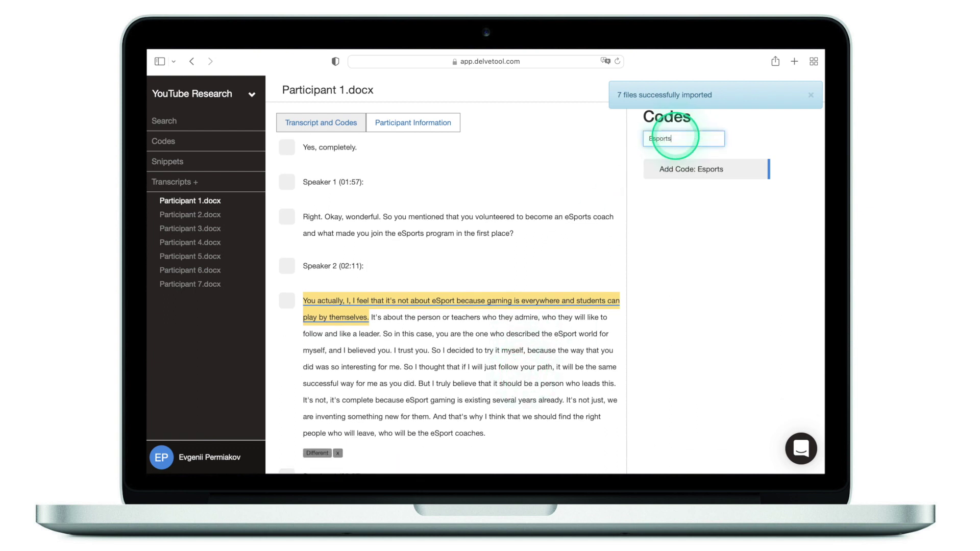
key(Return)
click(679, 168)
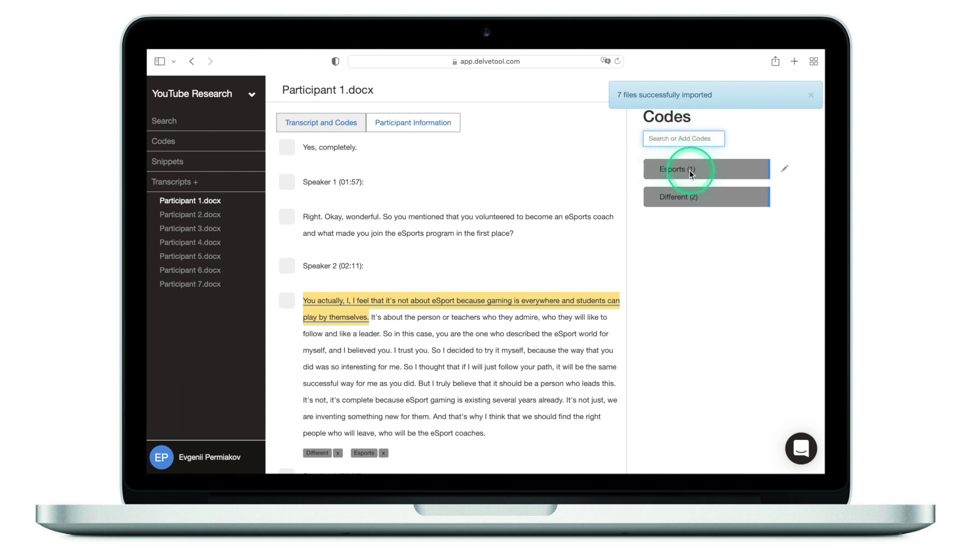
Step: Tag the tournament-organizing passage with a new 'Student' code, then open Participant 2.docx
scroll(455, 375, down, 3)
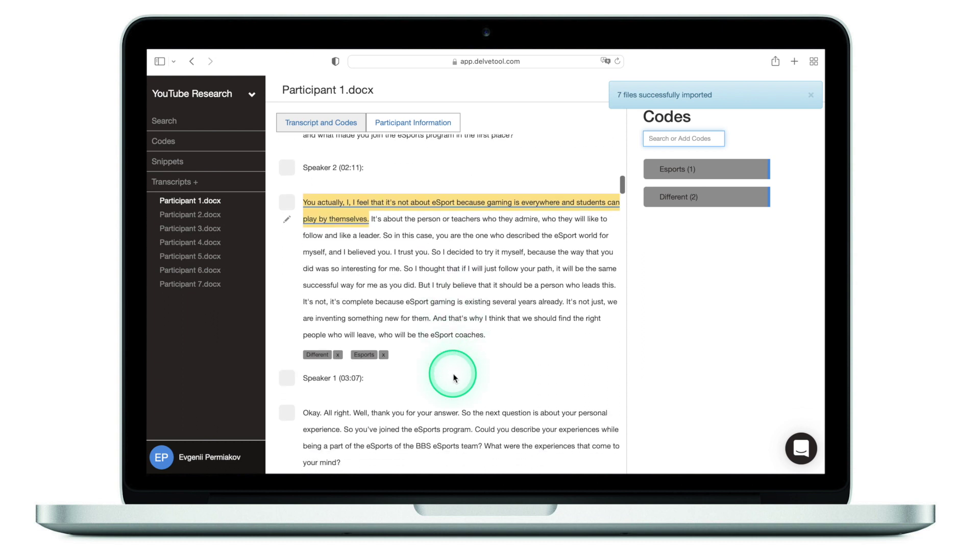
scroll(452, 376, down, 3)
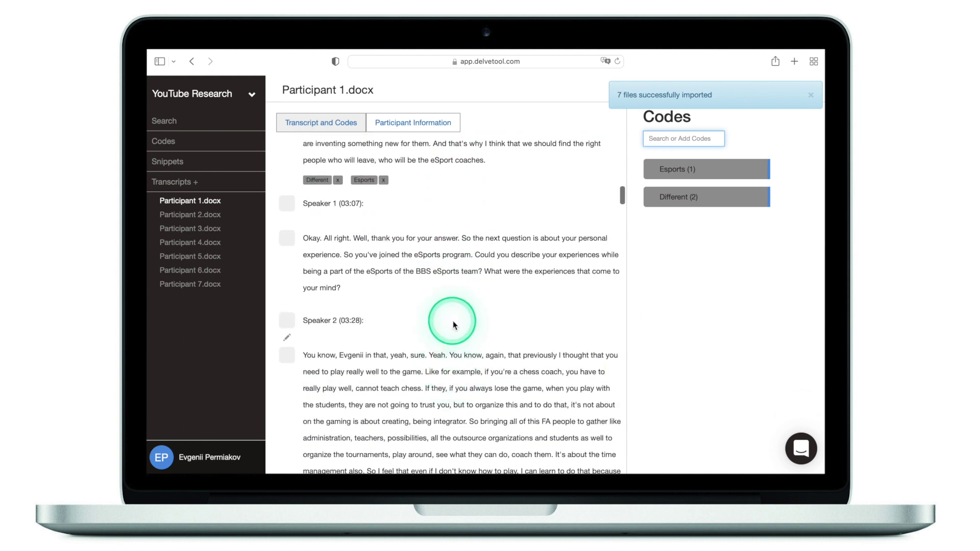
scroll(449, 327, down, 2)
scroll(448, 322, down, 1)
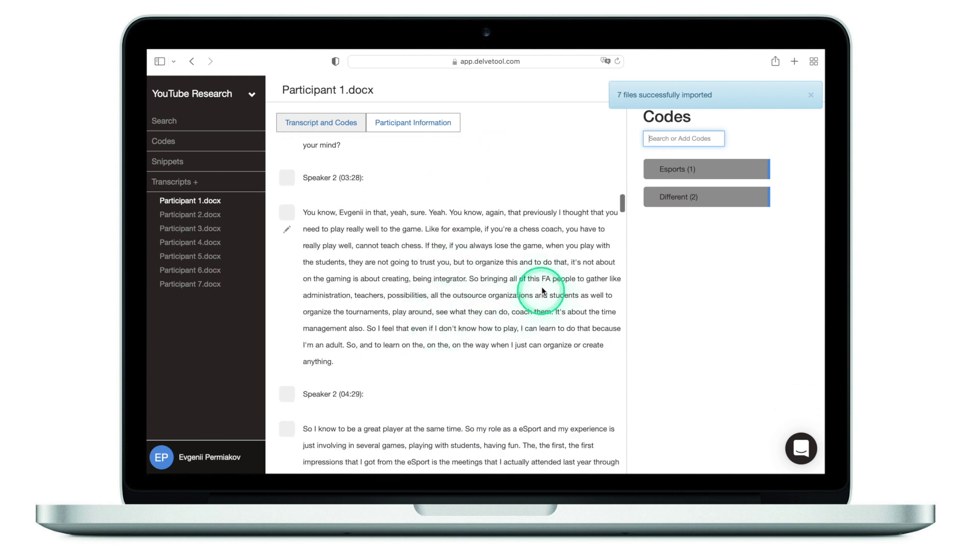
drag(483, 281, 361, 327)
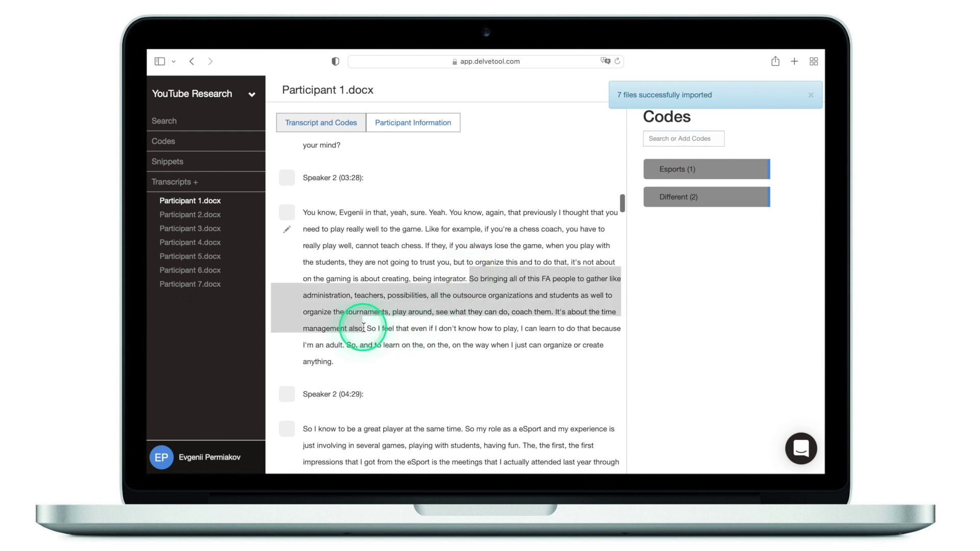
click(687, 138)
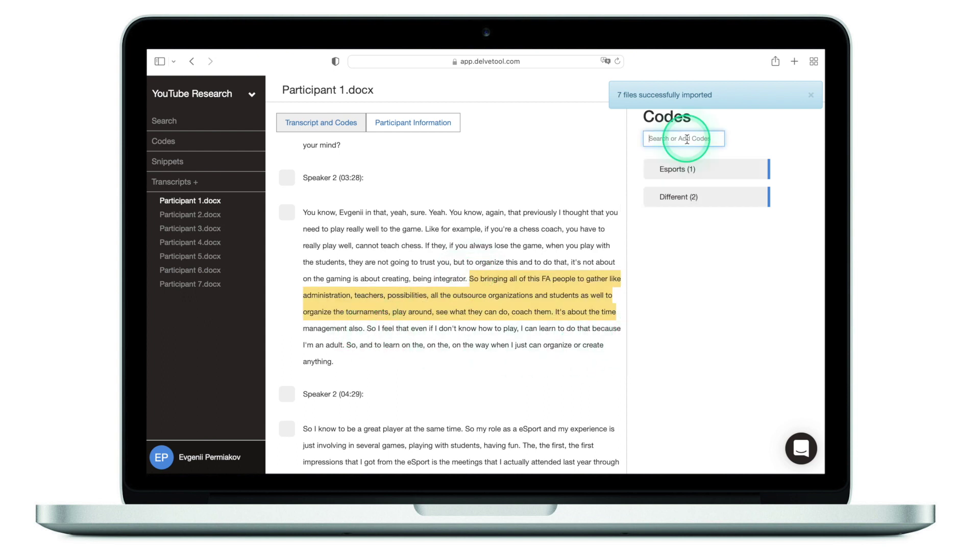
click(687, 139)
text(Student)
key(Return)
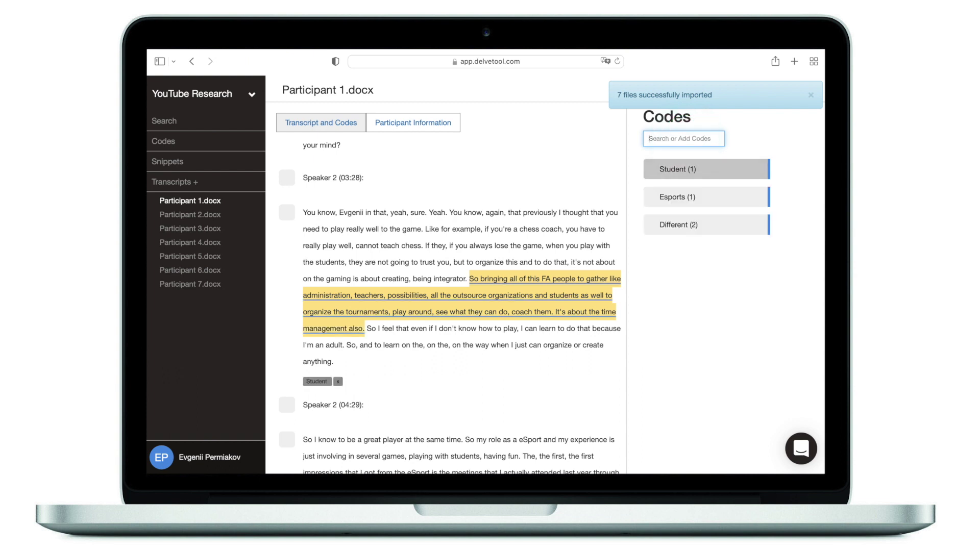
scroll(452, 332, down, 2)
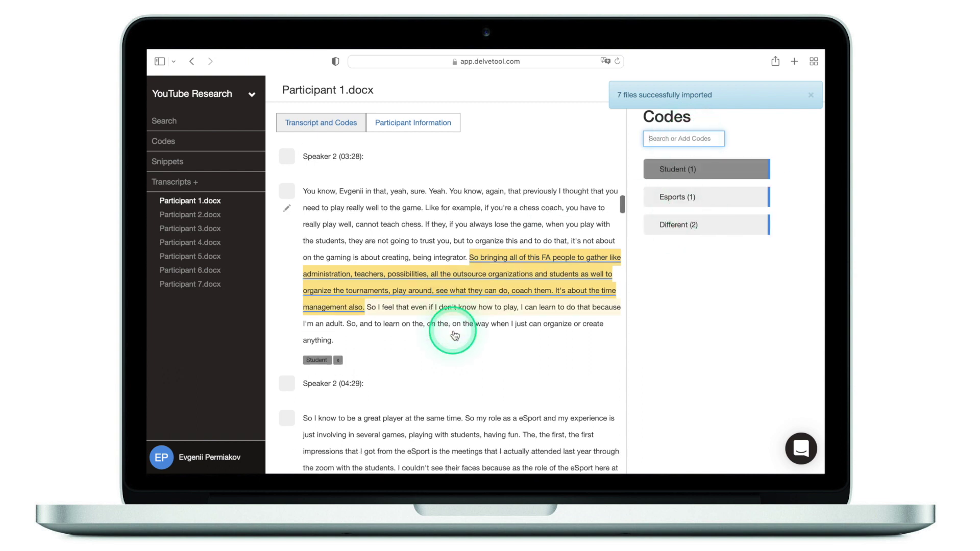
click(196, 220)
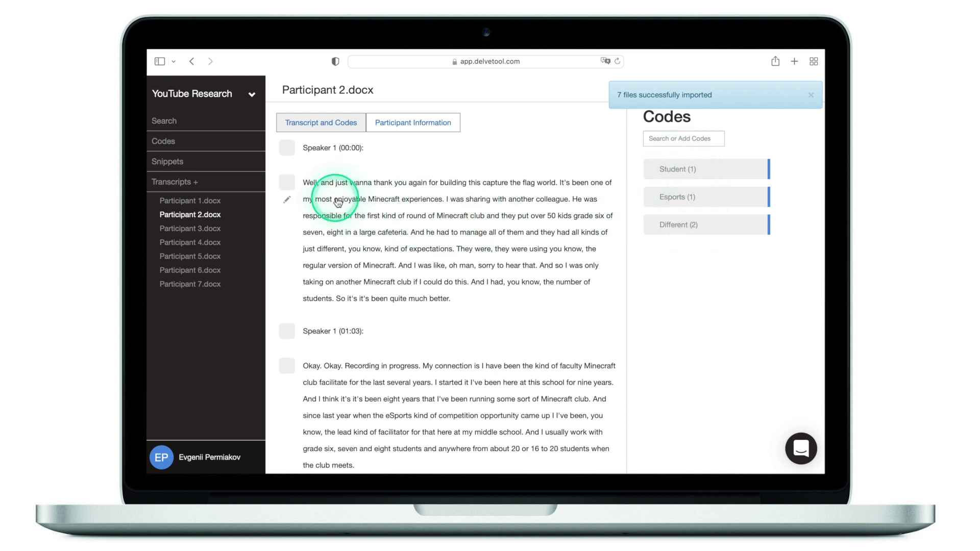
Step: Apply Esports to the 'regular version of Minecraft' sentence and type a new 'Minecraft' code
click(312, 190)
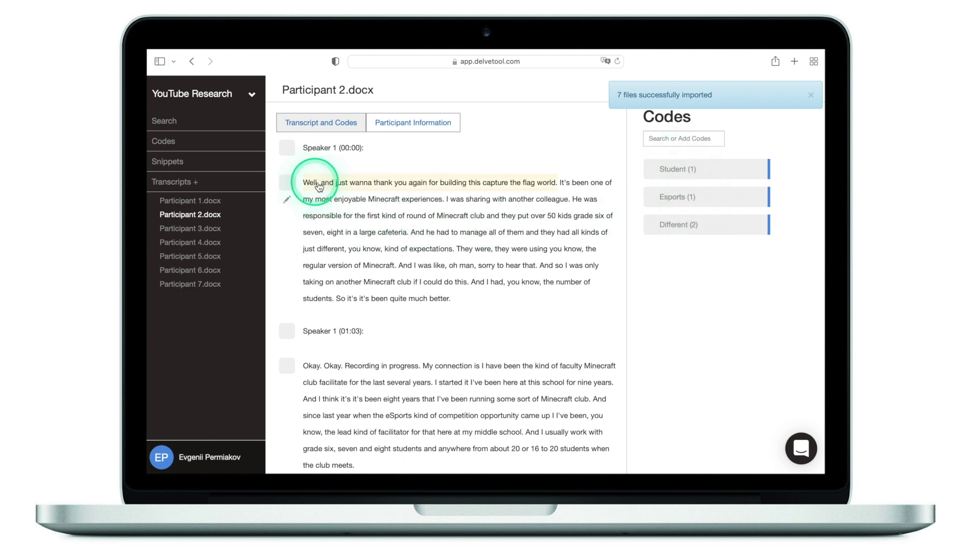
drag(458, 249, 399, 268)
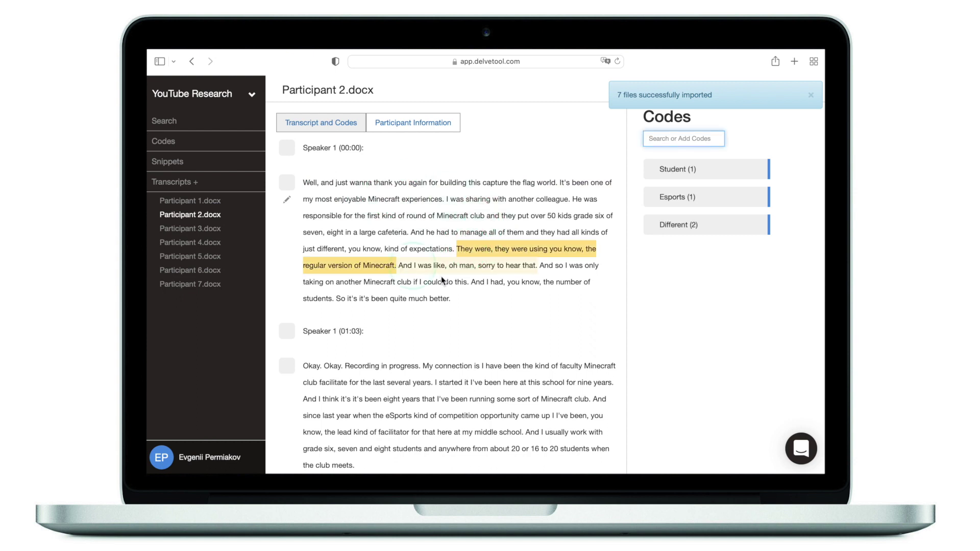
click(510, 303)
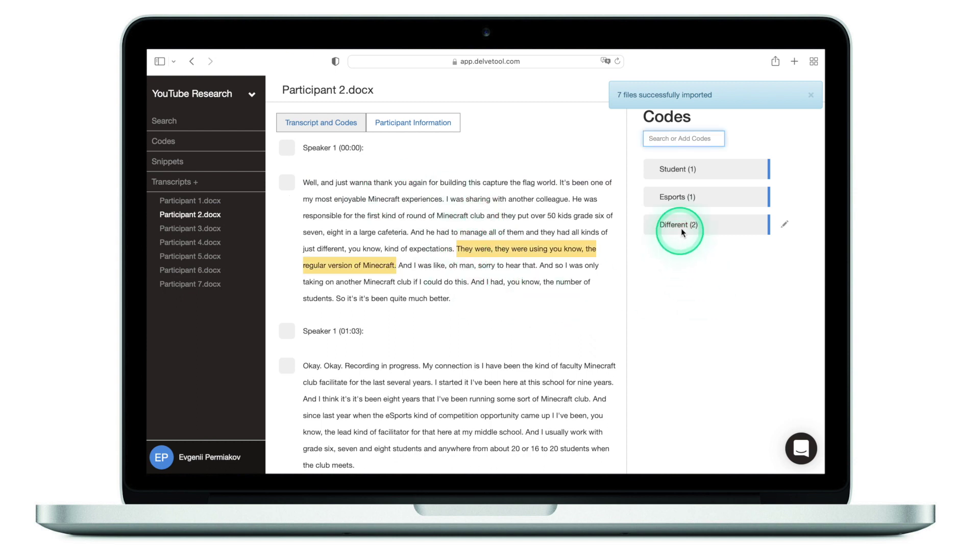
click(684, 199)
click(680, 140)
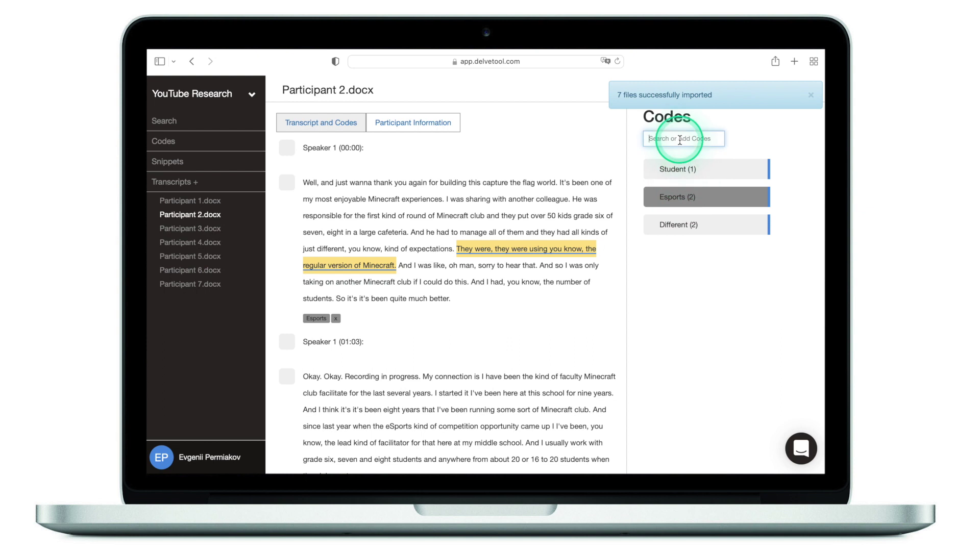
text(Mine)
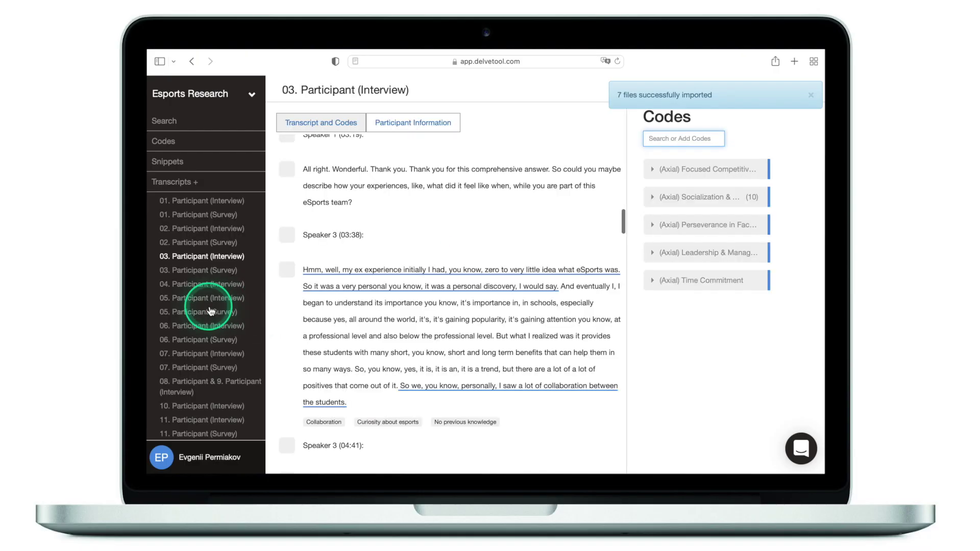
Step: Open the 05. Participant (Survey) and 05. Participant (Interview) transcripts in Esports Research
scroll(211, 311, down, 3)
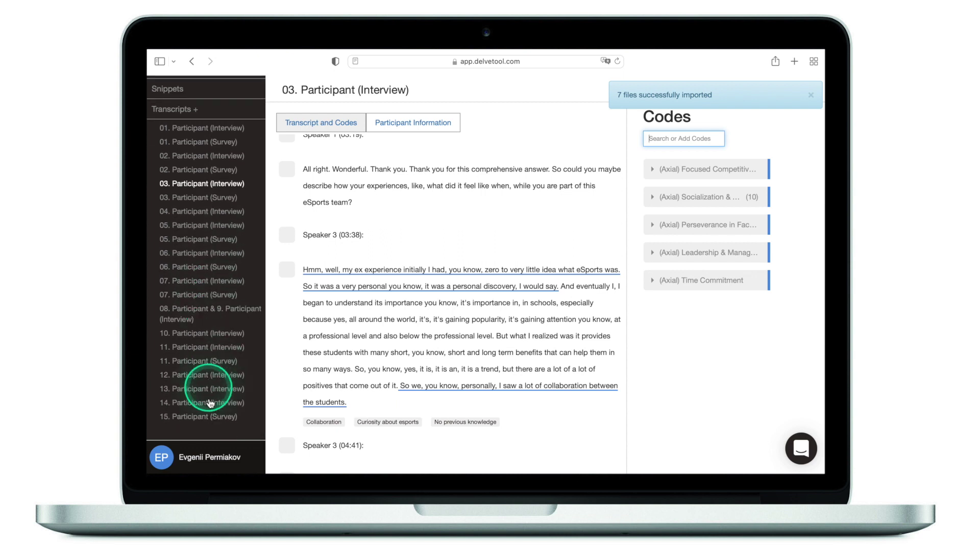
click(207, 239)
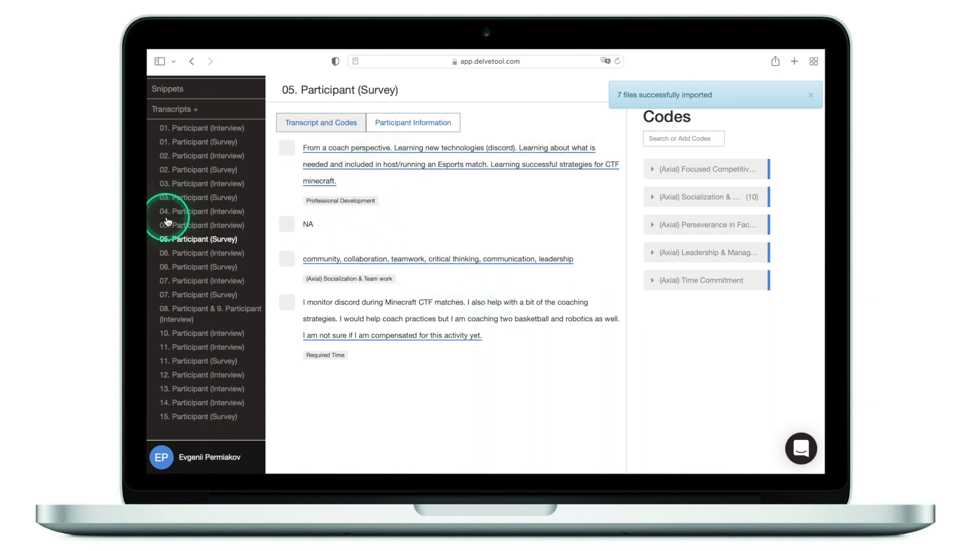
click(201, 225)
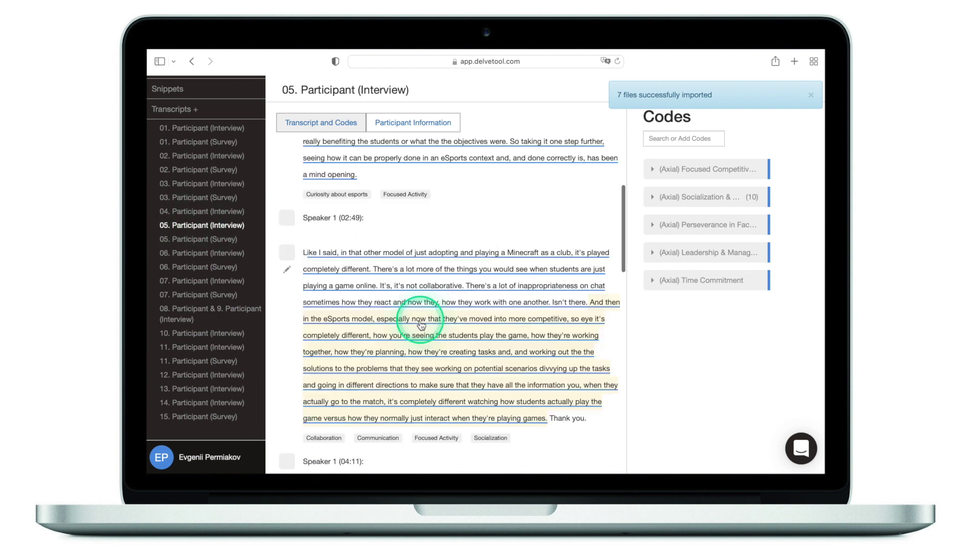
scroll(429, 325, down, 5)
scroll(429, 325, down, 4)
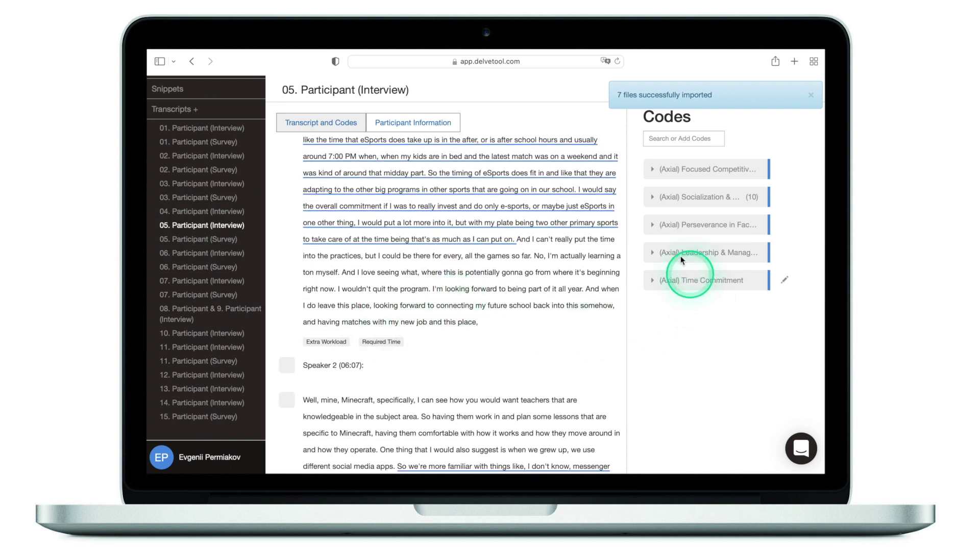
Step: Expand the first, Socialization and Perseverance axial groups to see their child codes
click(652, 171)
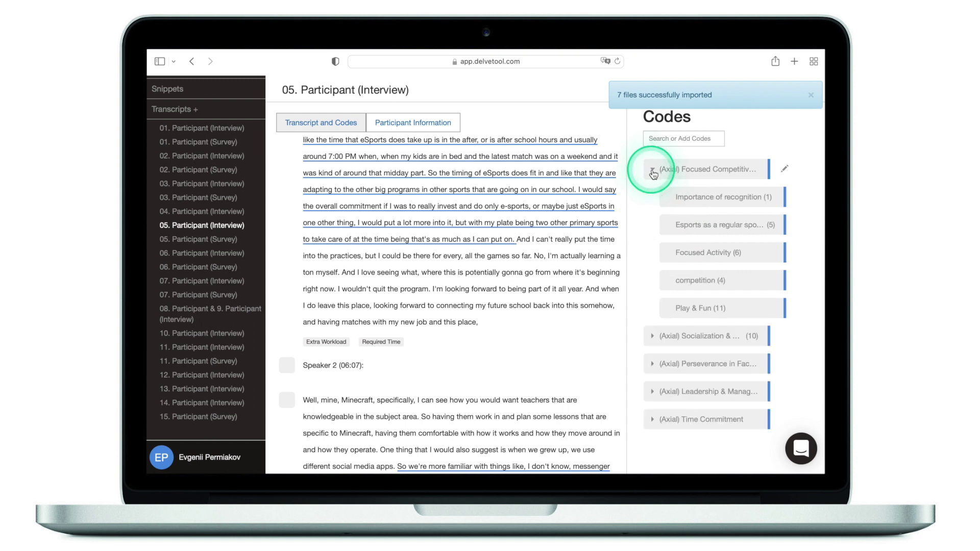
click(653, 338)
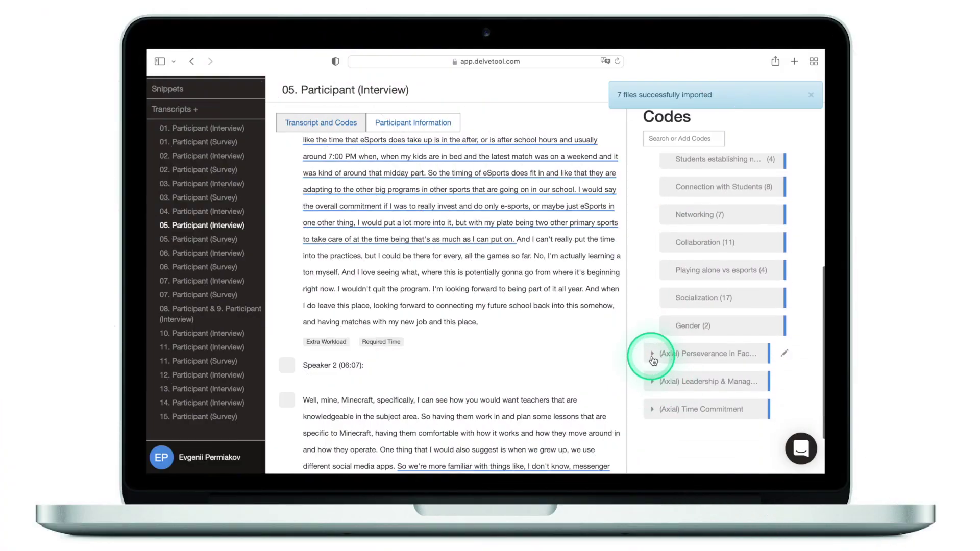
click(653, 357)
scroll(705, 342, down, 1)
scroll(732, 285, up, 2)
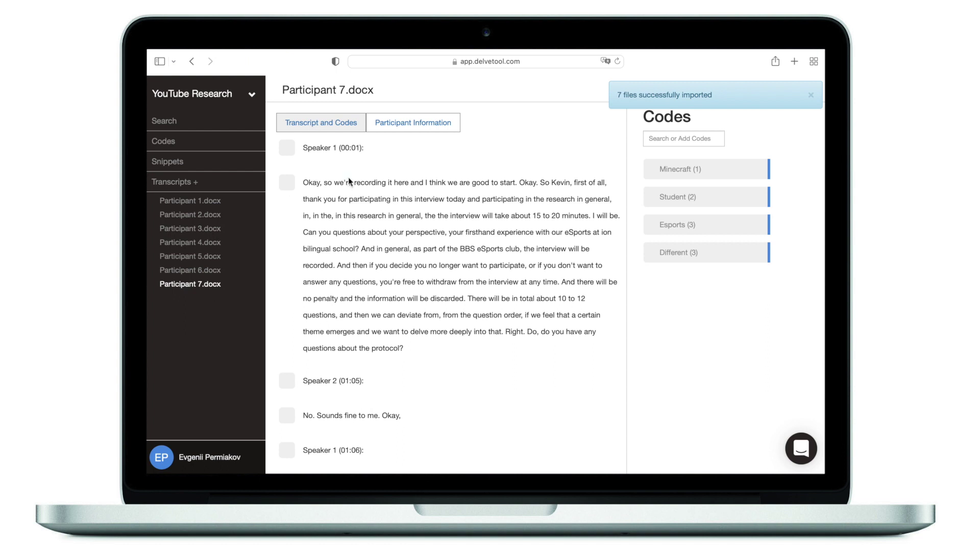
Step: Add a new code named '(Axial) Theme 1'
click(700, 268)
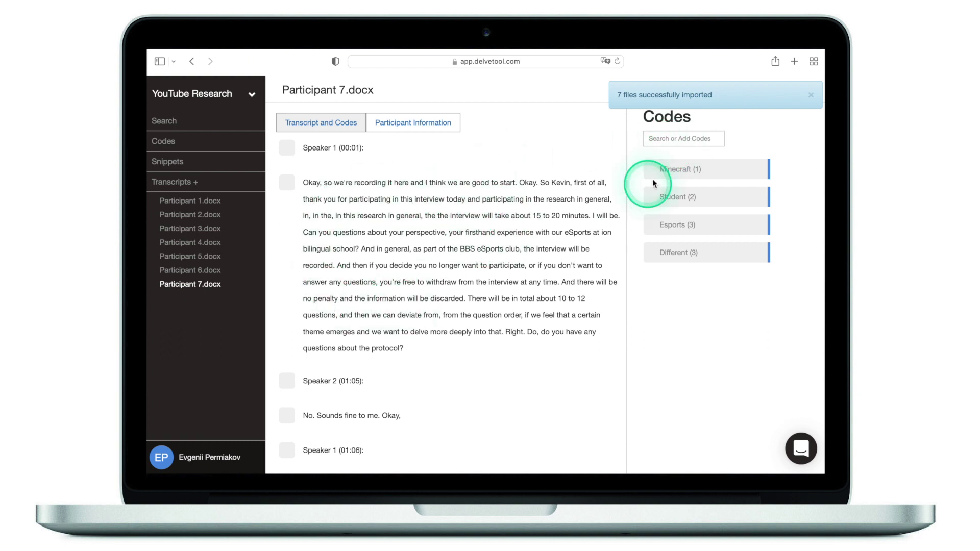
click(658, 138)
text((Axial) Theme)
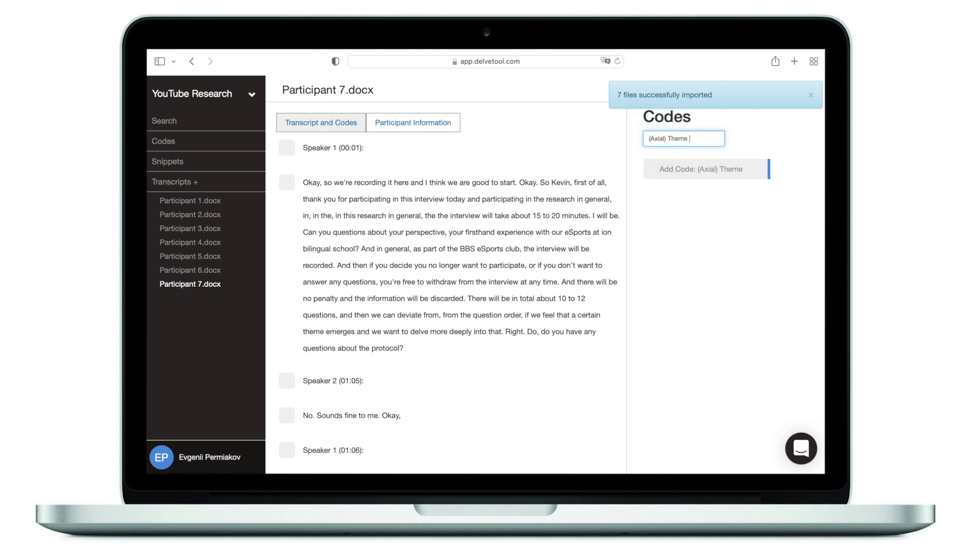
text(1)
key(Return)
Step: Nest the Minecraft and Student codes under (Axial) Theme 1
click(694, 169)
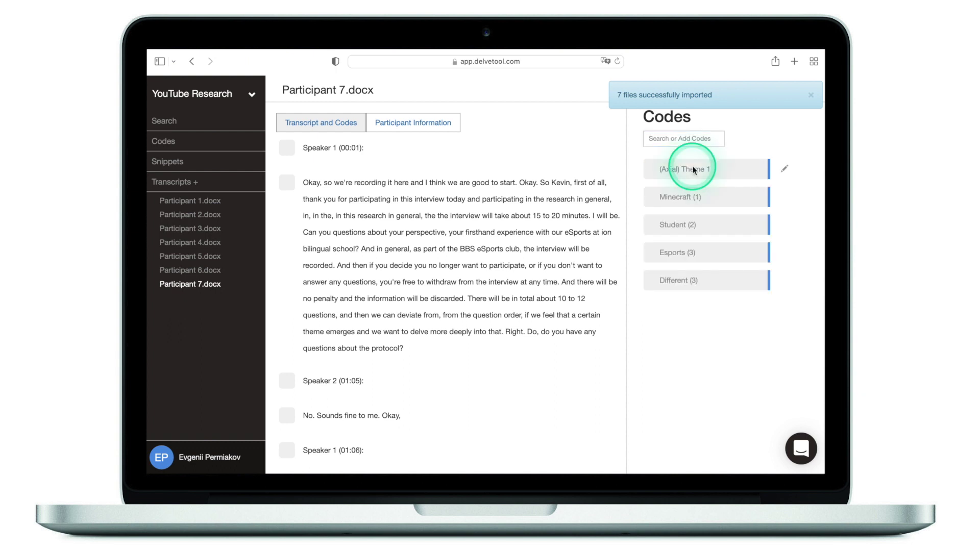
drag(693, 195, 666, 173)
drag(678, 213, 675, 180)
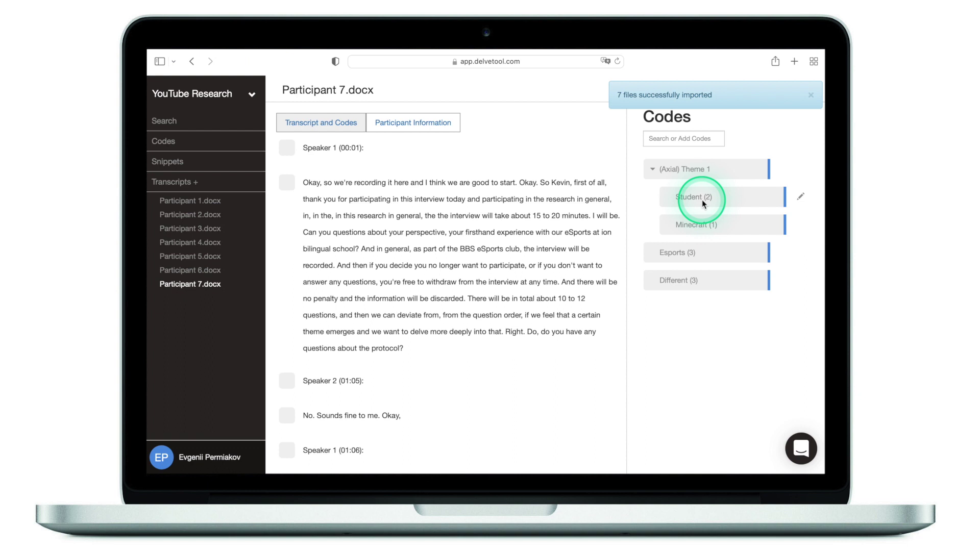
Step: Add a new code named '(Axial) Theme 2', correcting a typo in the name
click(677, 137)
text((Axial)
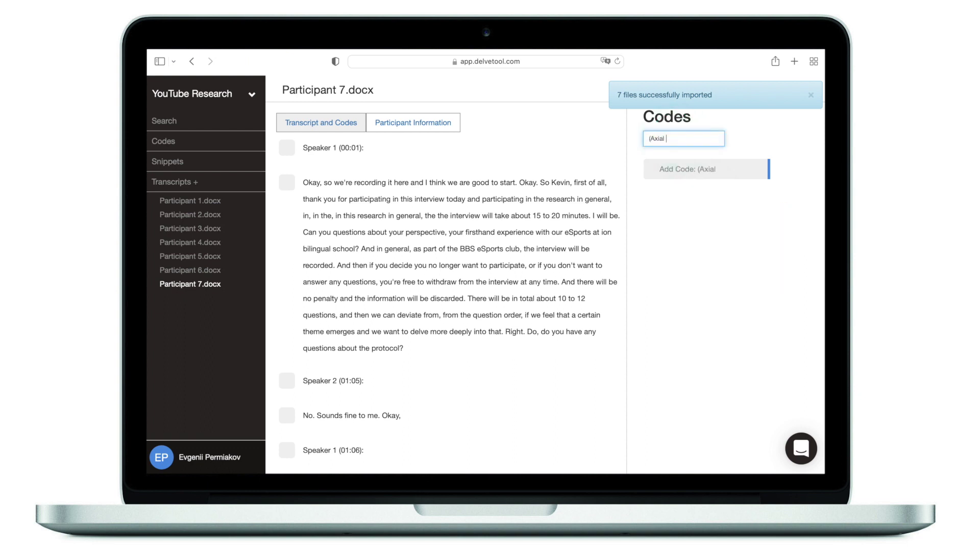
text() Theme 2)
key(BackSpace)
key(BackSpace)
text() Theme 2)
key(Return)
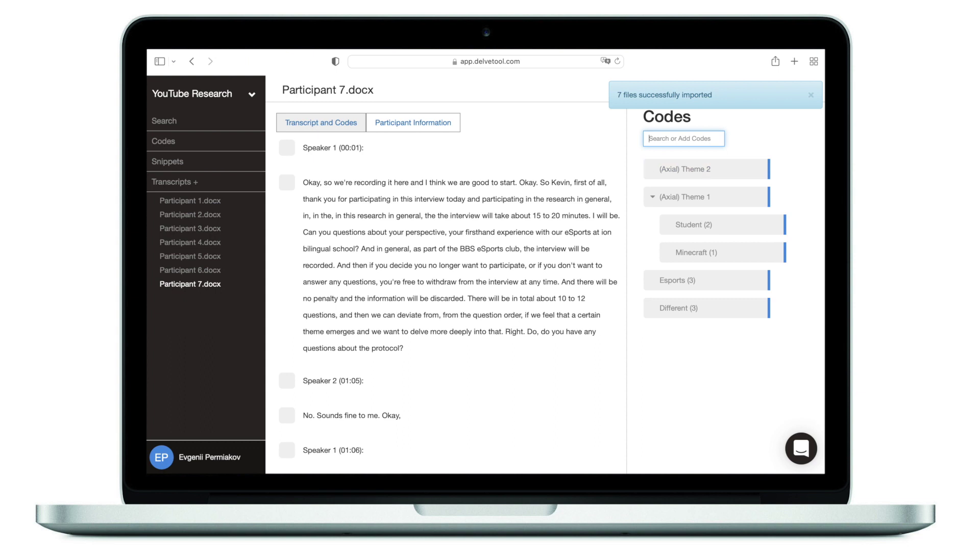
Step: Nest the Esports and Different codes under (Axial) Theme 2
click(712, 189)
click(700, 169)
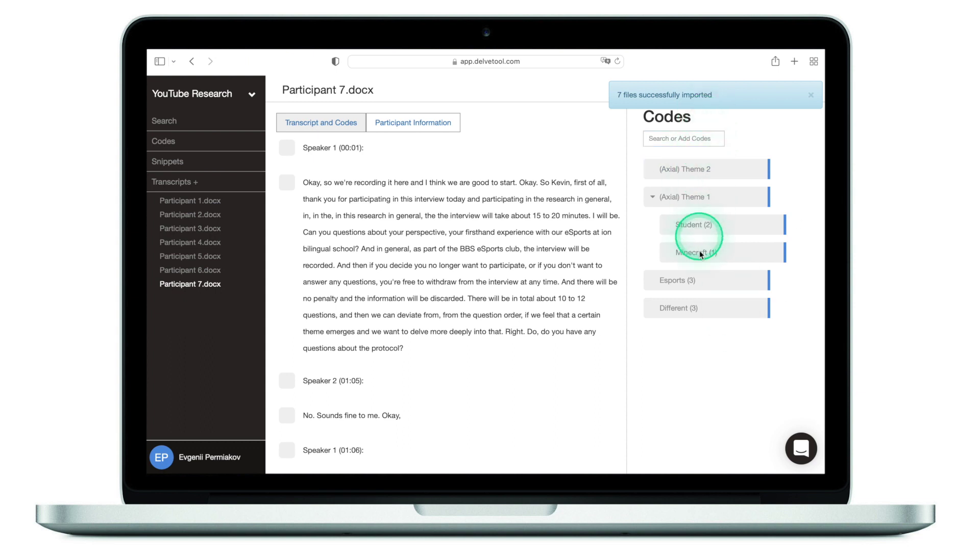
drag(674, 281, 670, 167)
drag(675, 322, 677, 168)
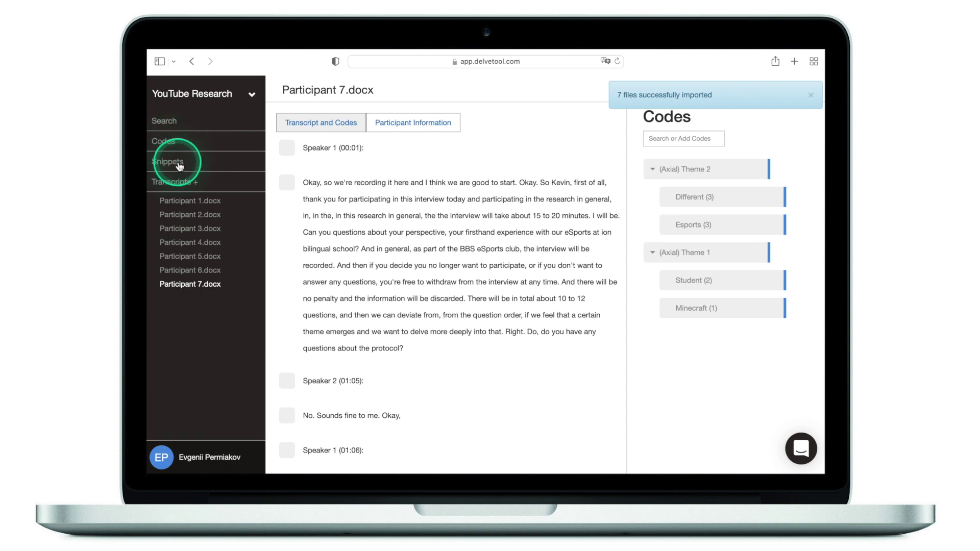
Step: Browse the Snippets list, then view the Codes page with Different (3), Esports (3), Student (2), Minecraft (1)
click(179, 167)
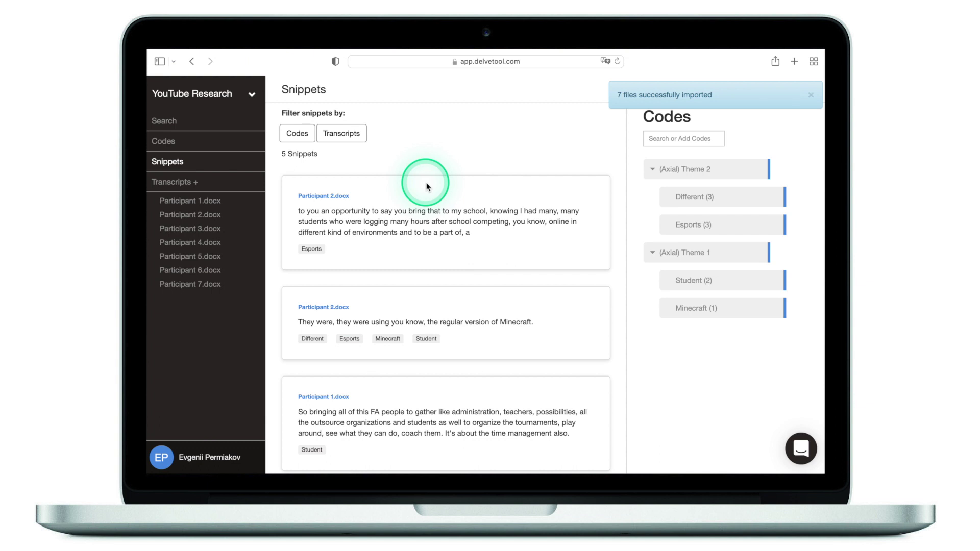
scroll(407, 214, down, 4)
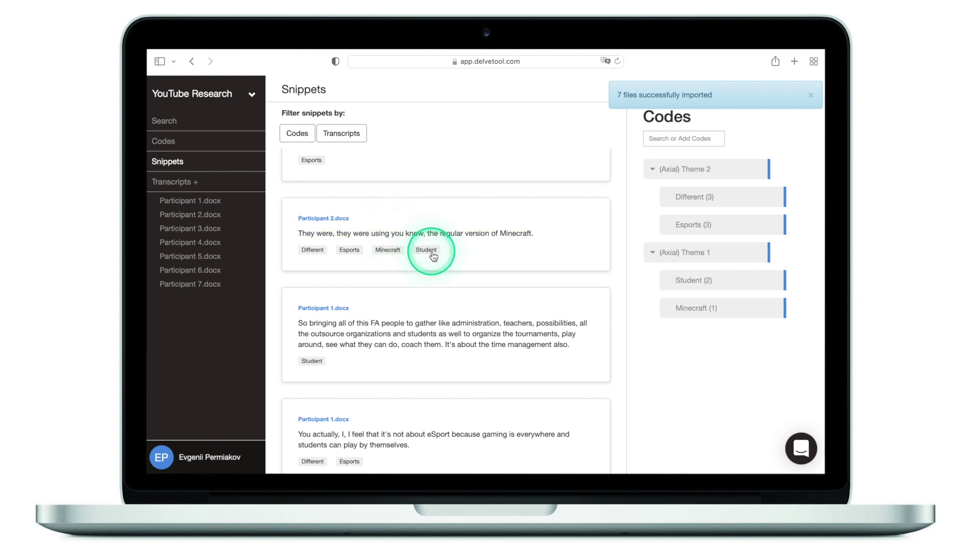
scroll(365, 239, up, 1)
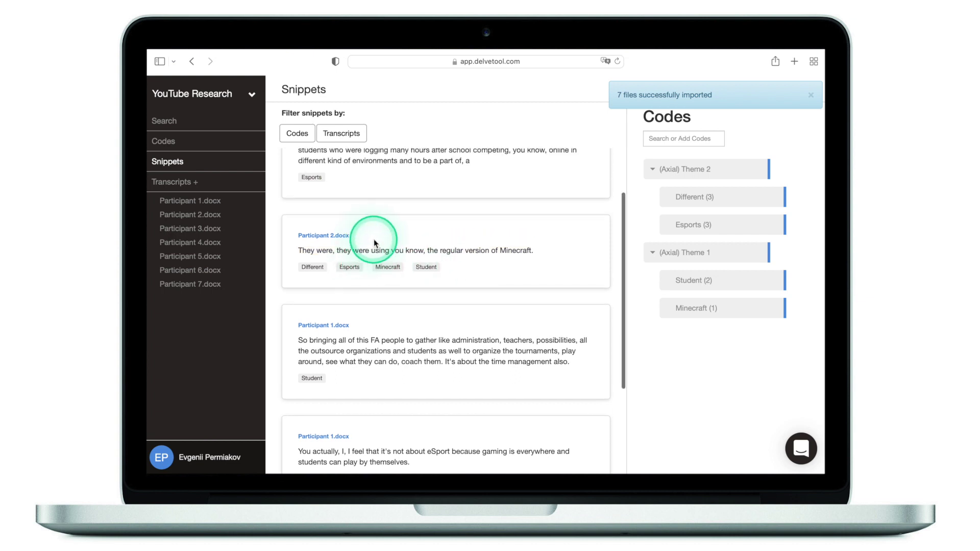
click(164, 141)
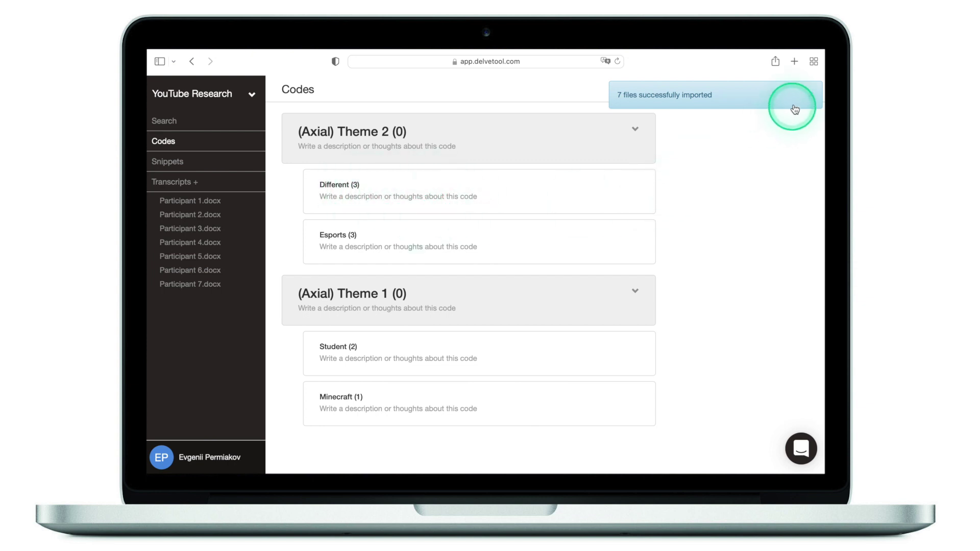
Step: Dismiss the import notification and export the codes with Export Codes as DOC
click(810, 96)
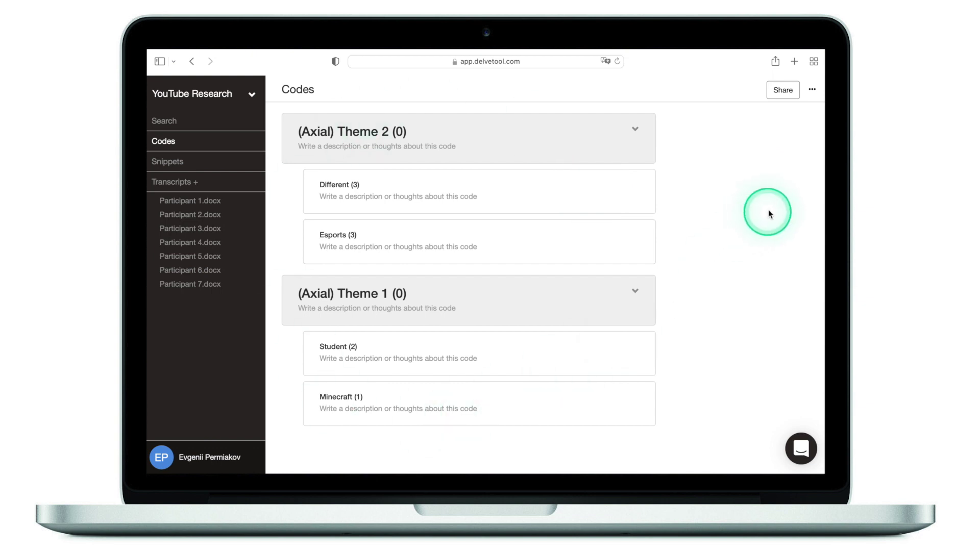
click(811, 92)
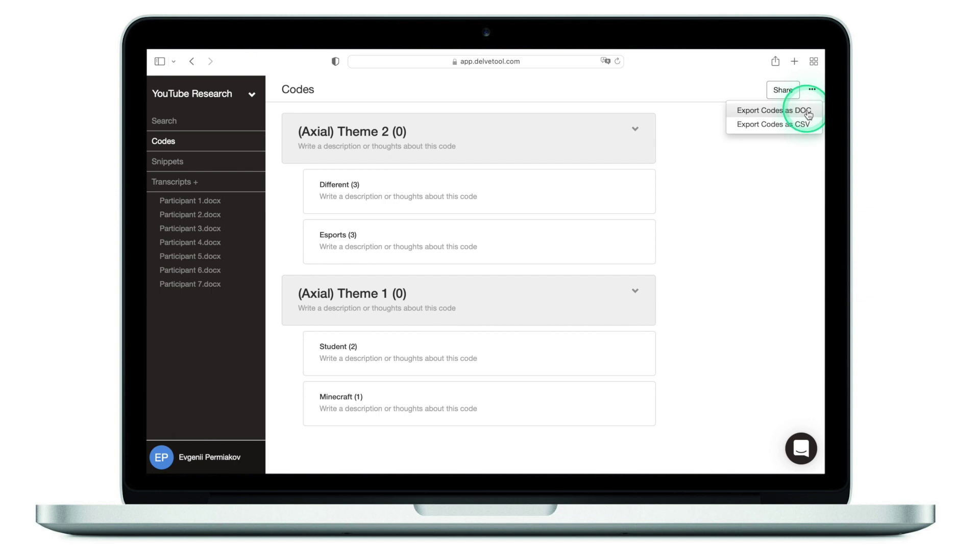
click(803, 113)
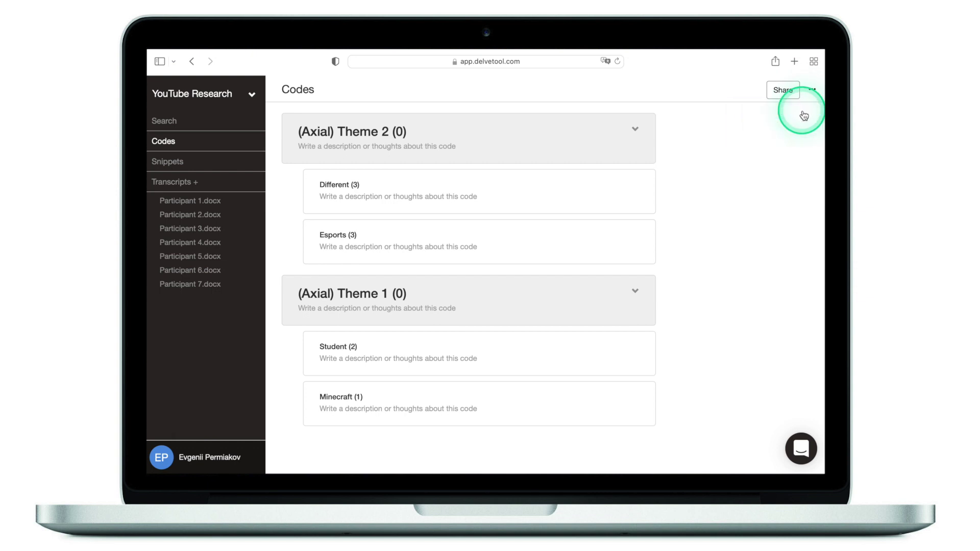
mouse_move(705, 459)
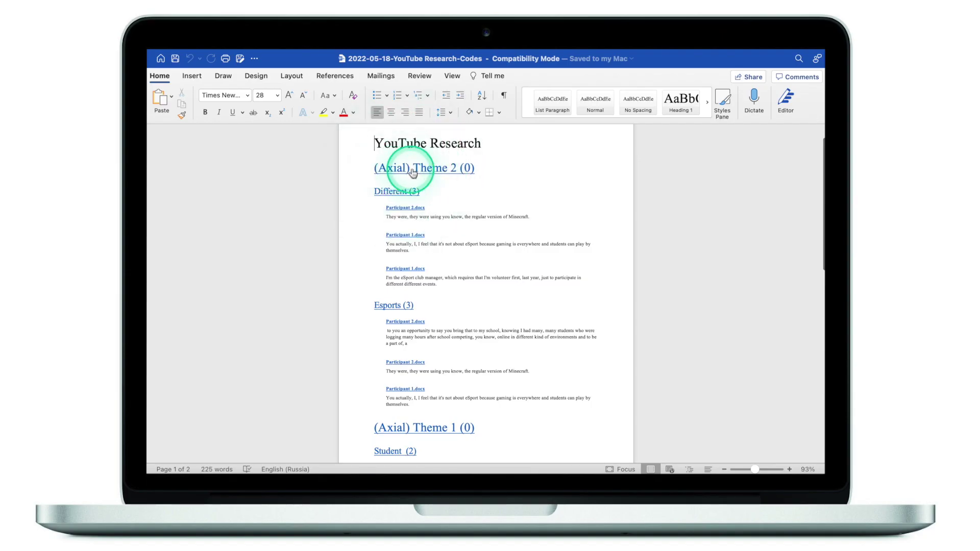
scroll(413, 173, down, 1)
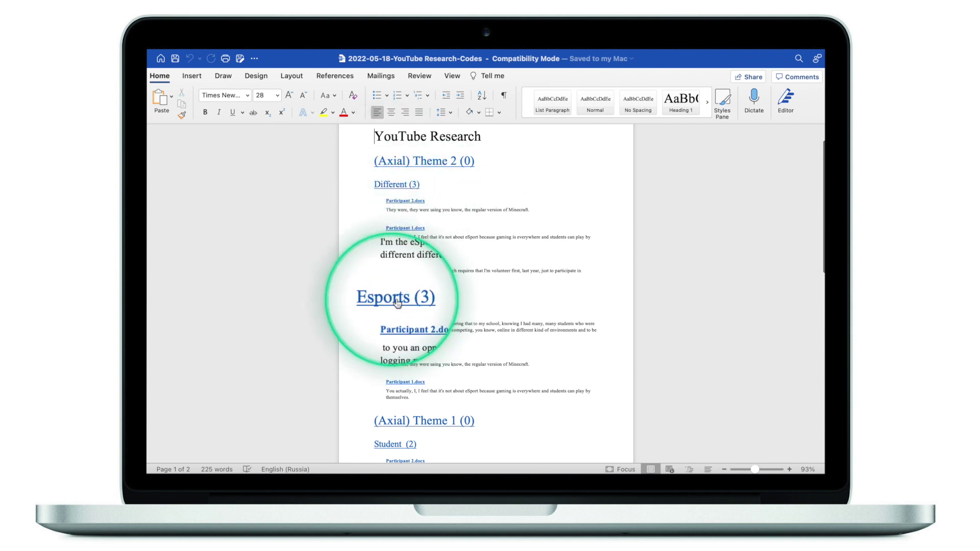
scroll(463, 236, down, 2)
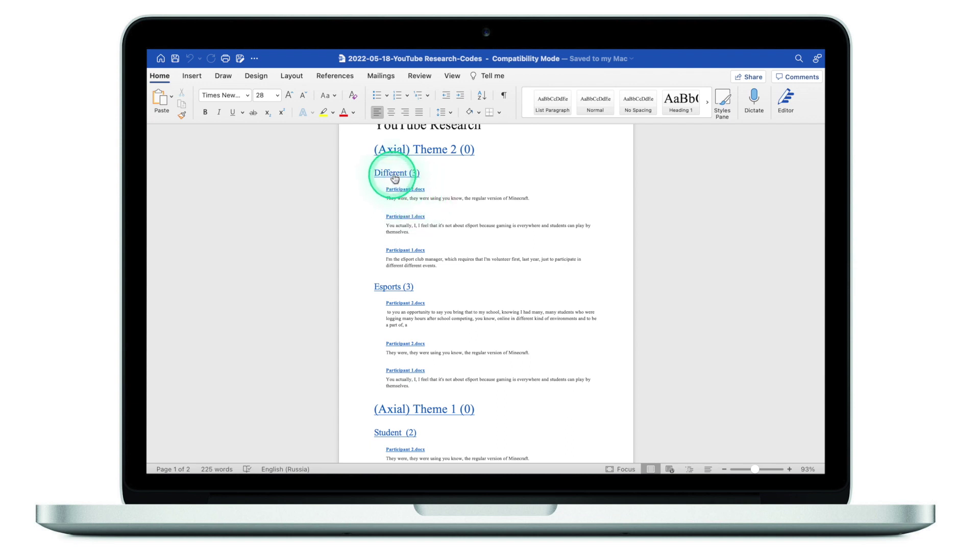
scroll(405, 192, down, 10)
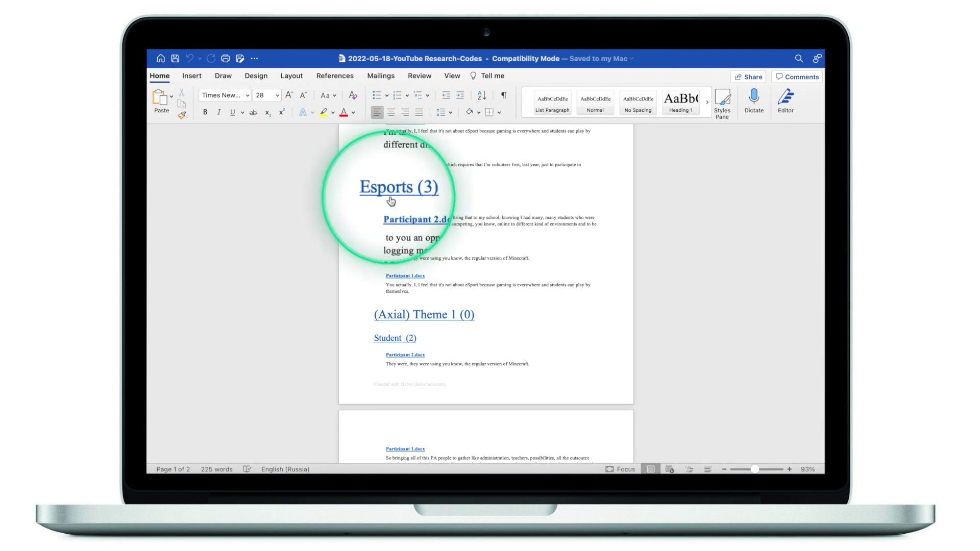
scroll(461, 266, down, 1)
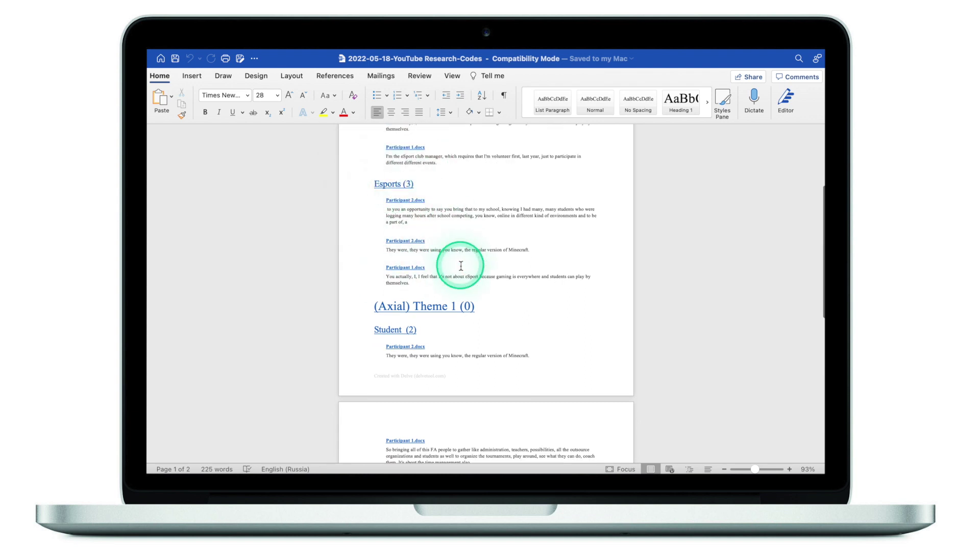
scroll(460, 266, down, 13)
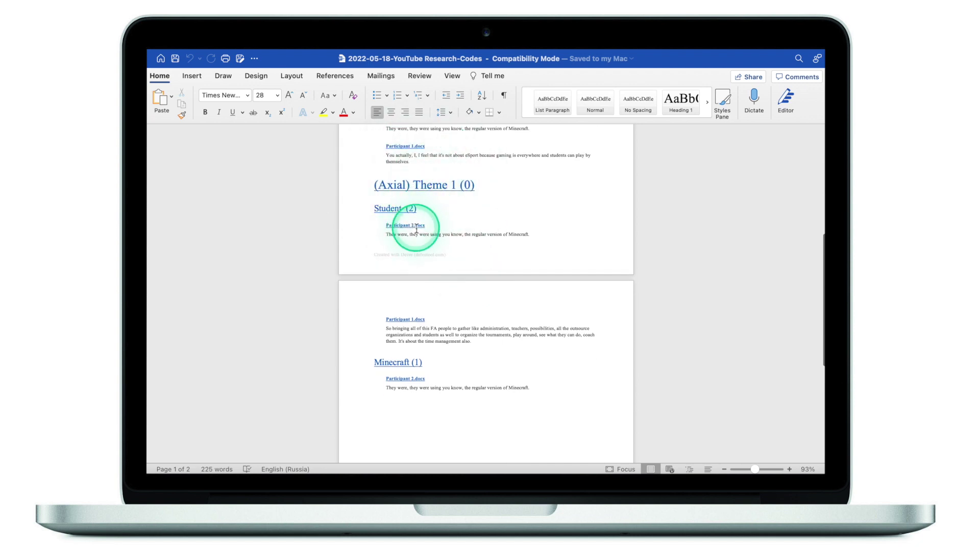
scroll(416, 230, down, 2)
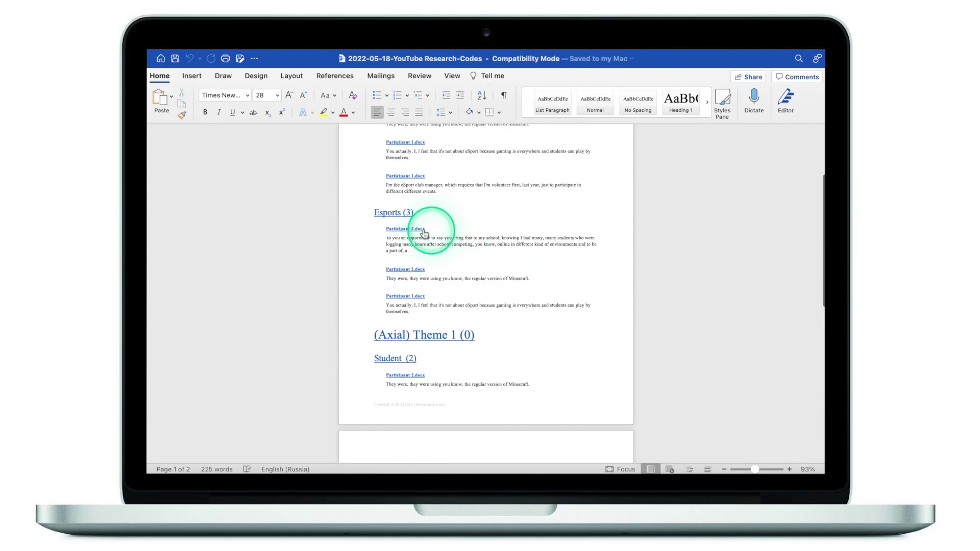
Step: Highlight the 'I'm the eSport club manager…' quote under Different (3) in yellow
drag(409, 255, 385, 242)
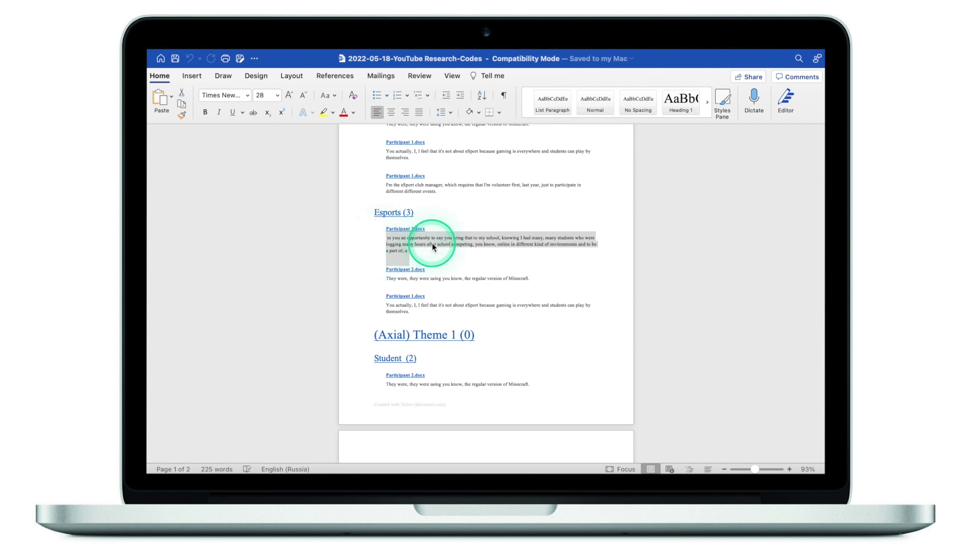
scroll(434, 243, up, 5)
drag(440, 308, 383, 305)
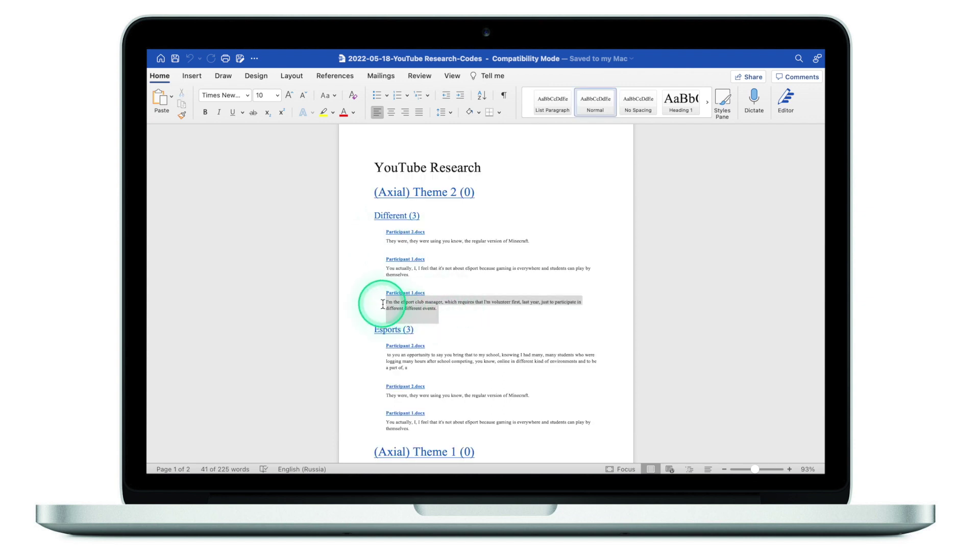
click(324, 112)
click(460, 312)
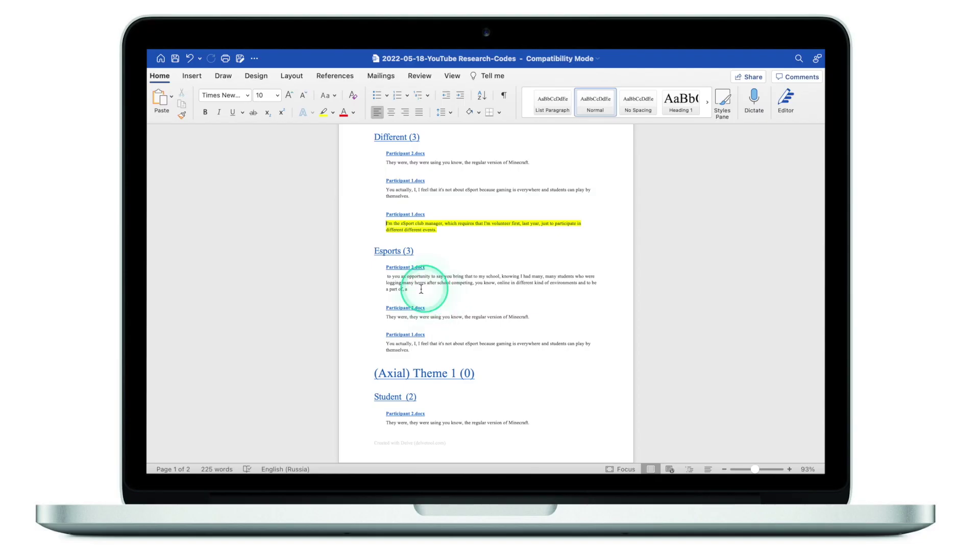
triple_click(392, 280)
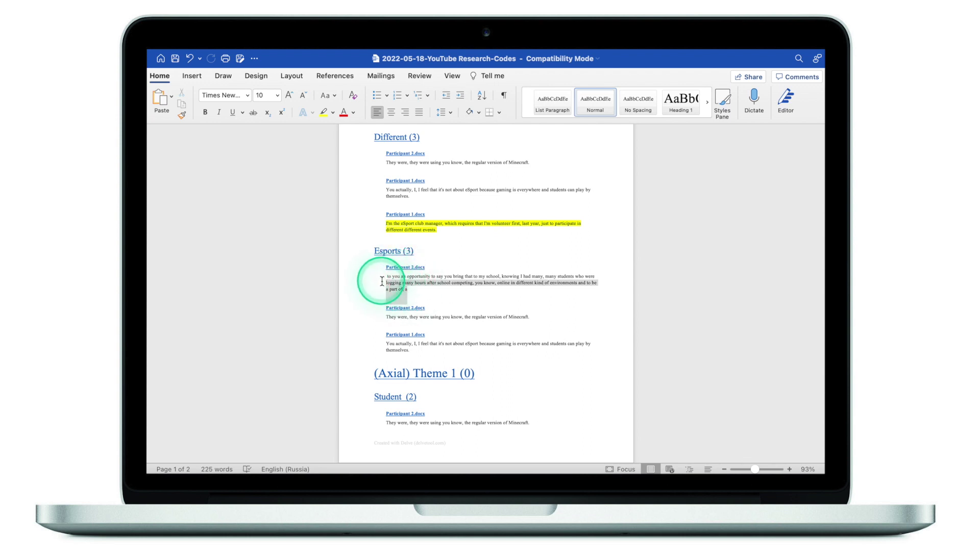
click(412, 287)
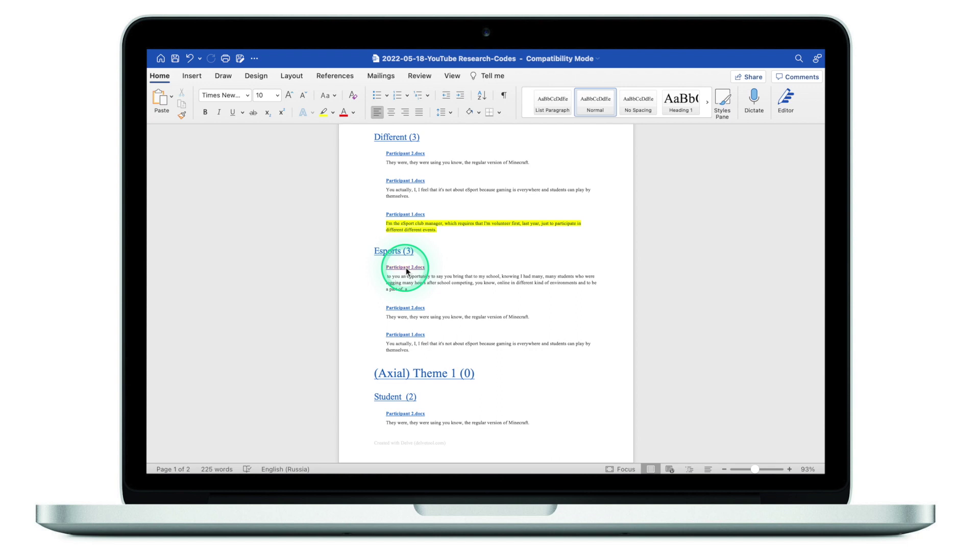
Step: Open Participant 2.docx from the snippet link and review its coded Esports passage
click(406, 268)
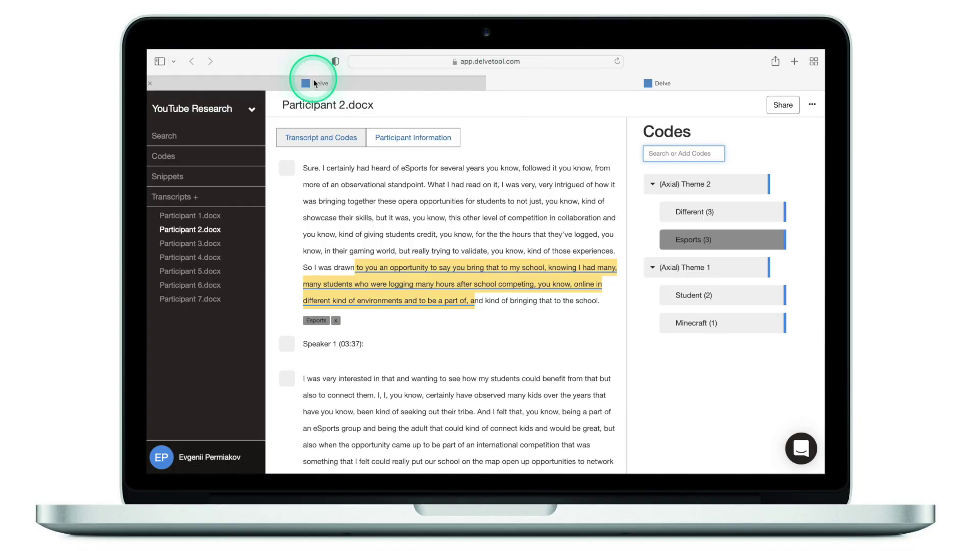
click(217, 110)
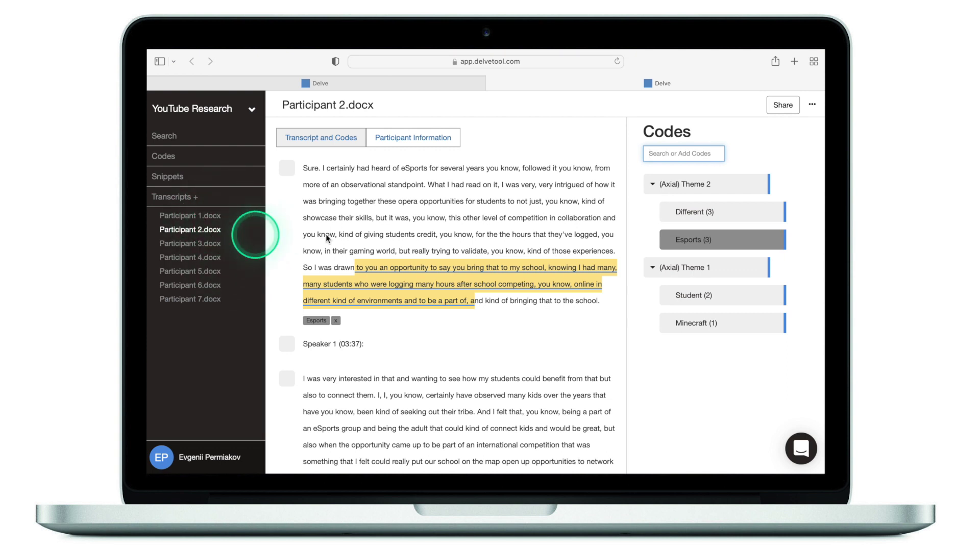
scroll(339, 186, up, 3)
scroll(312, 221, down, 3)
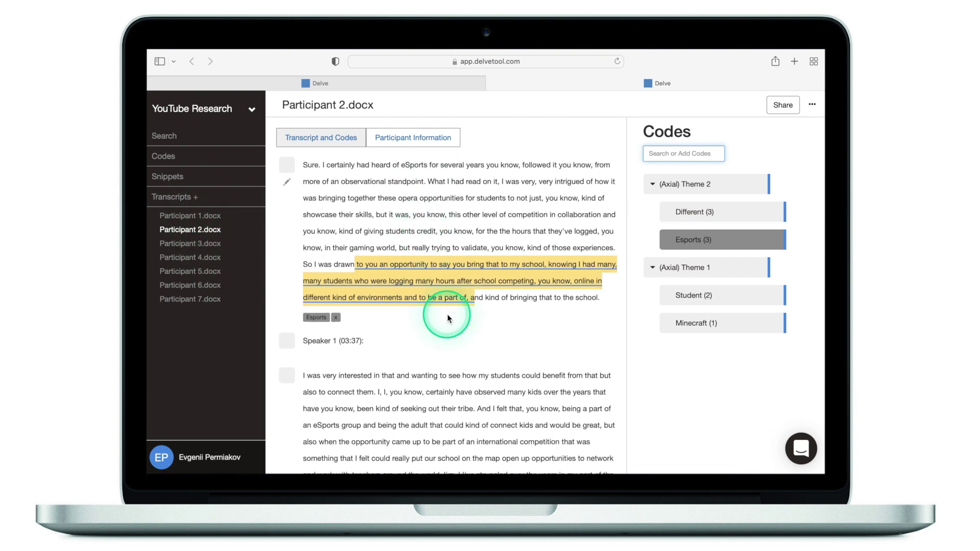
scroll(457, 293, down, 4)
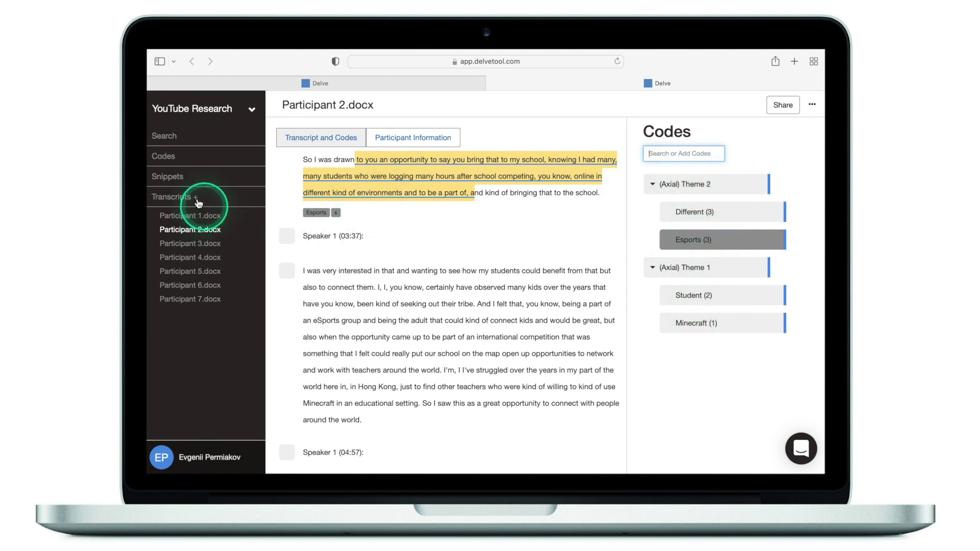
Step: Go back to Delve's Codes overview, then switch back to the Word export
click(163, 156)
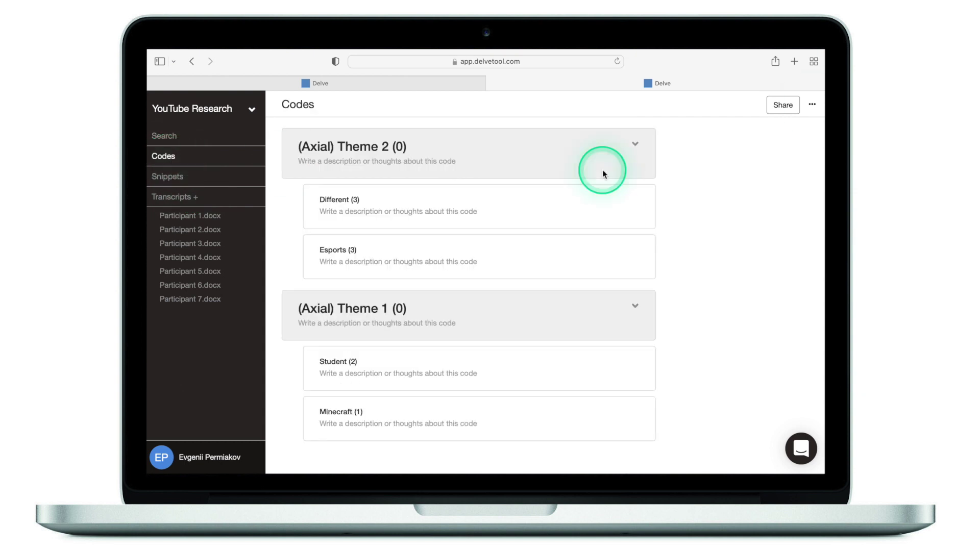
click(812, 104)
key(super+Tab)
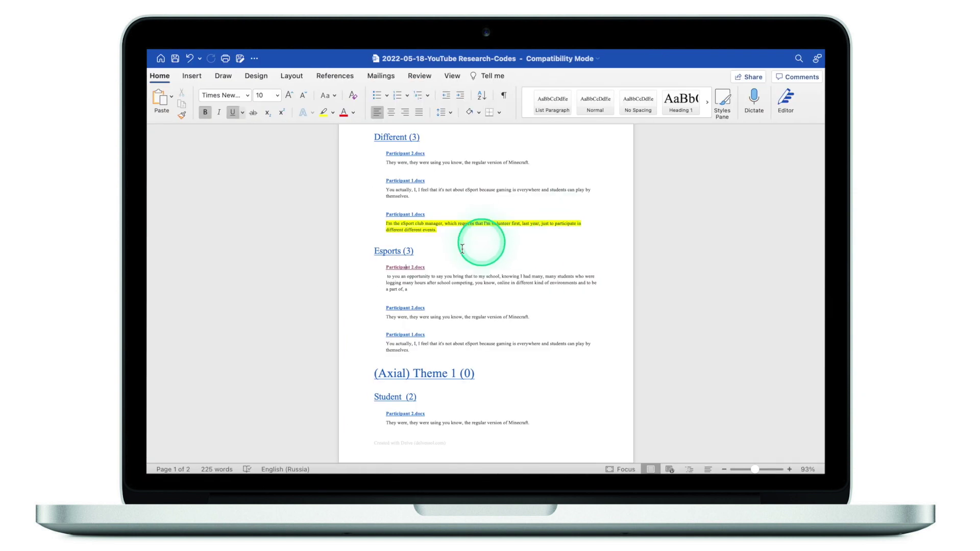
scroll(439, 245, up, 2)
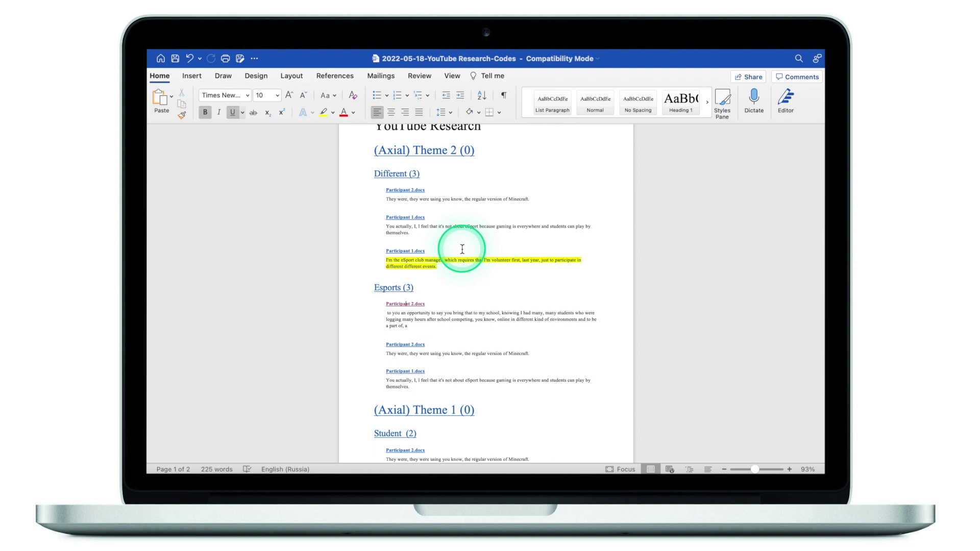